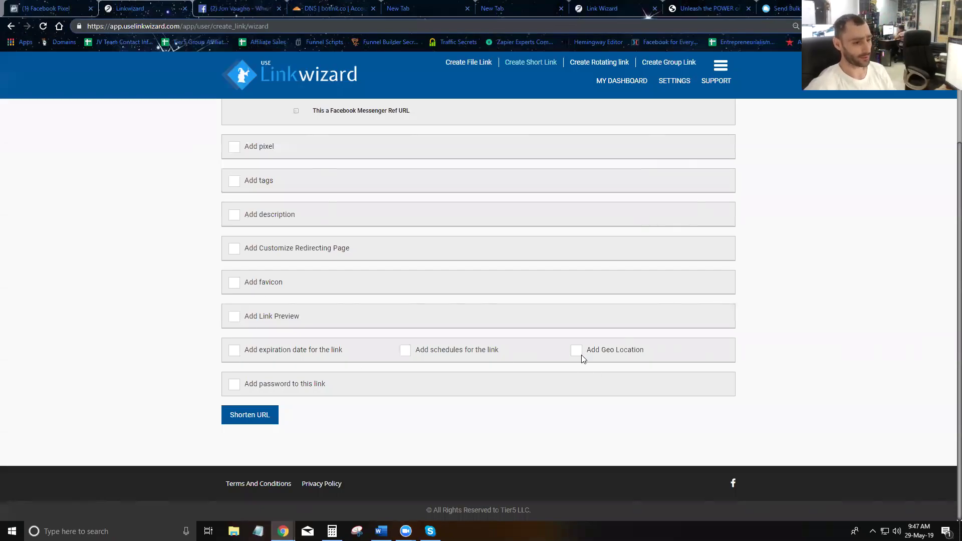
pyautogui.scroll(3, 356, 353)
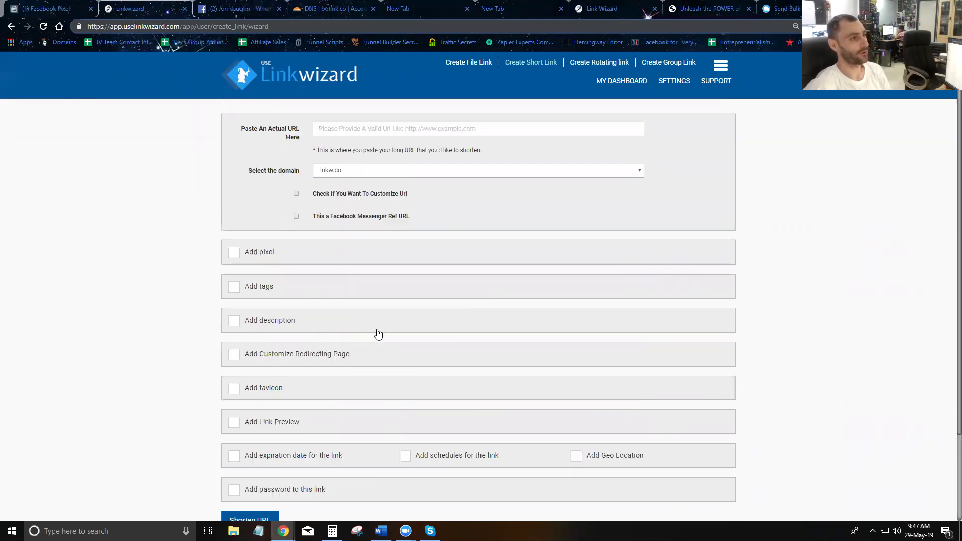
pyautogui.click(131, 9)
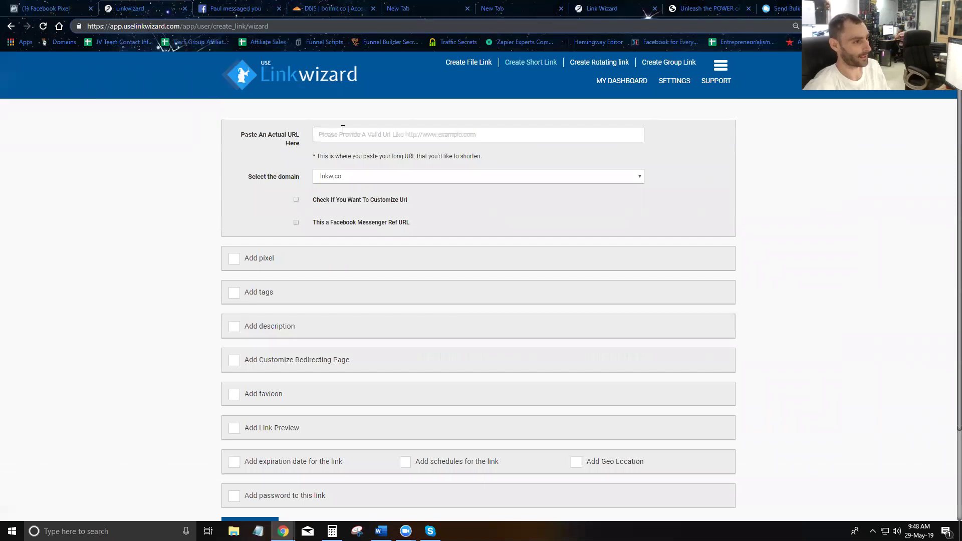
pyautogui.click(343, 129)
pyautogui.write('https://www.uselinkwizard.com')
pyautogui.scroll(-3, 346, 249)
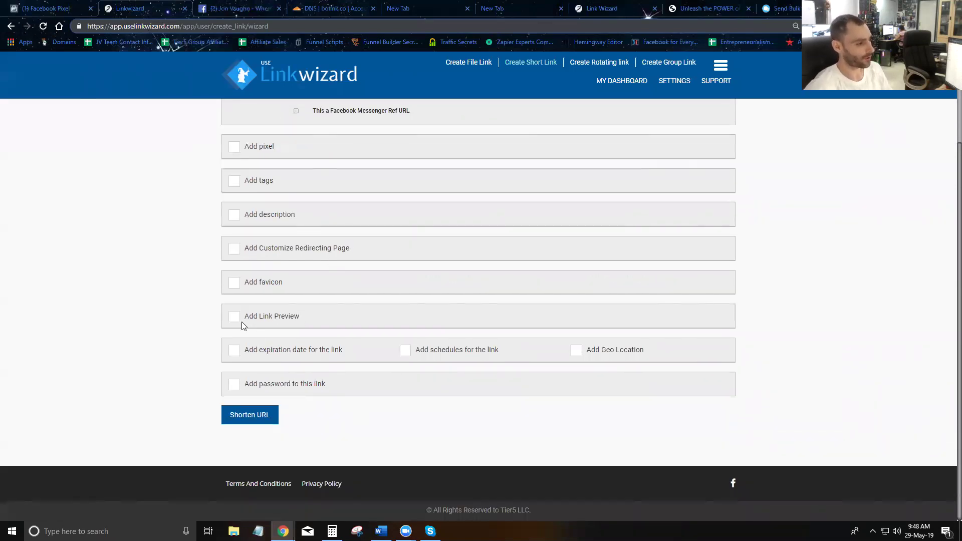
# - Turn on an expiration date of 5/31/2019 at 12:00 AM, (GMT-10:00) Hawaii time
pyautogui.click(233, 351)
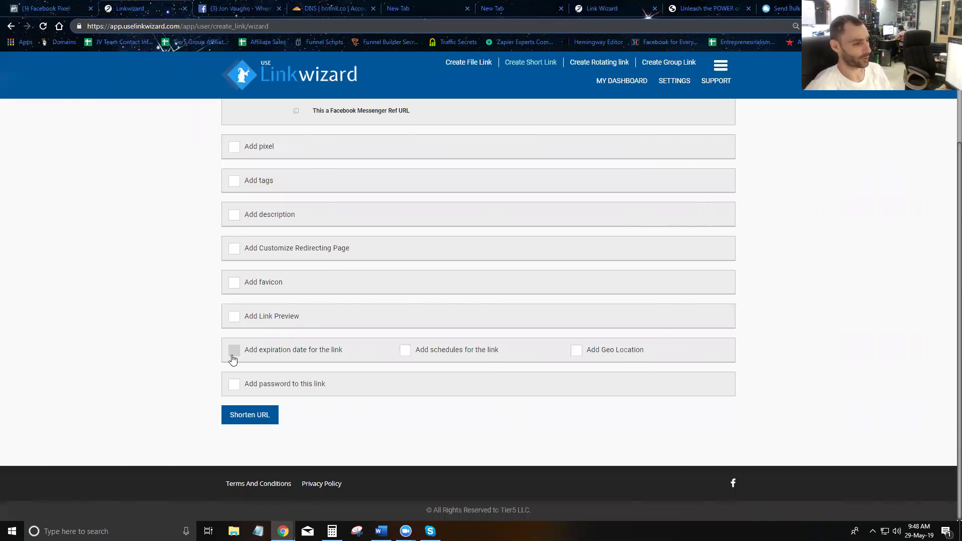
pyautogui.scroll(-2, 291, 370)
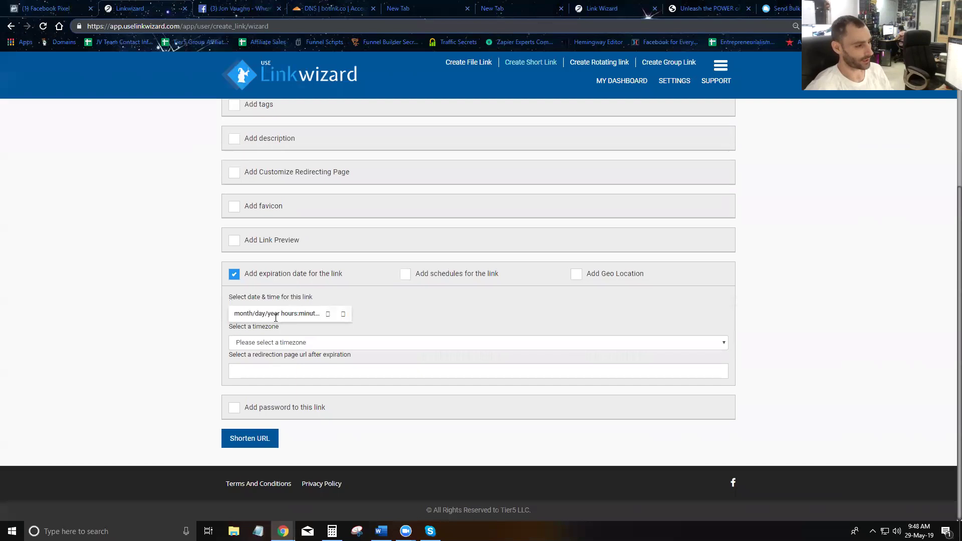
pyautogui.click(328, 314)
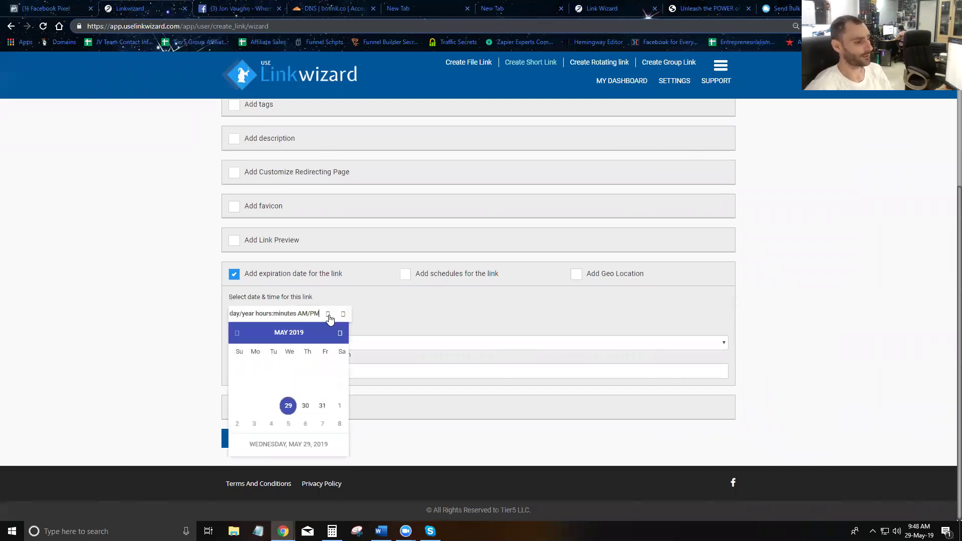
pyautogui.click(322, 407)
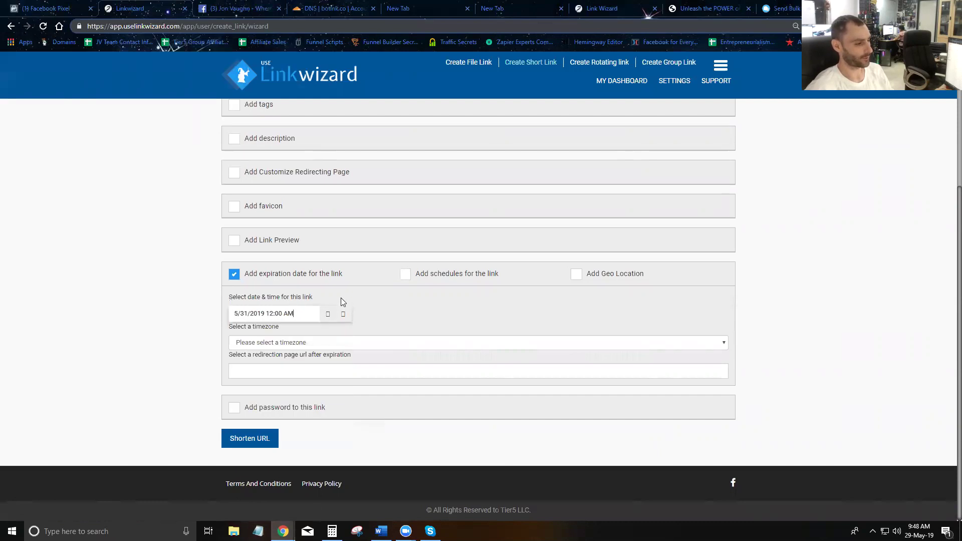
pyautogui.click(342, 315)
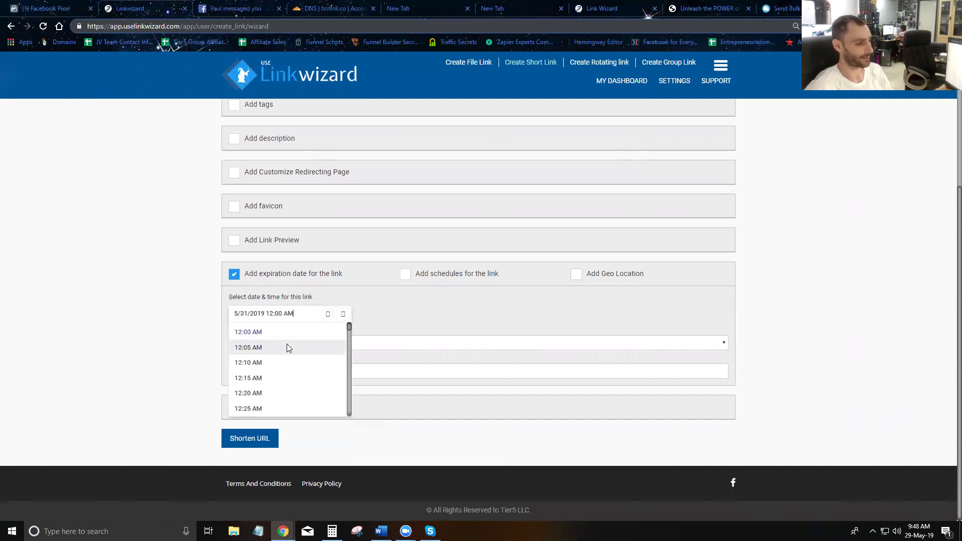
pyautogui.click(272, 331)
pyautogui.click(298, 343)
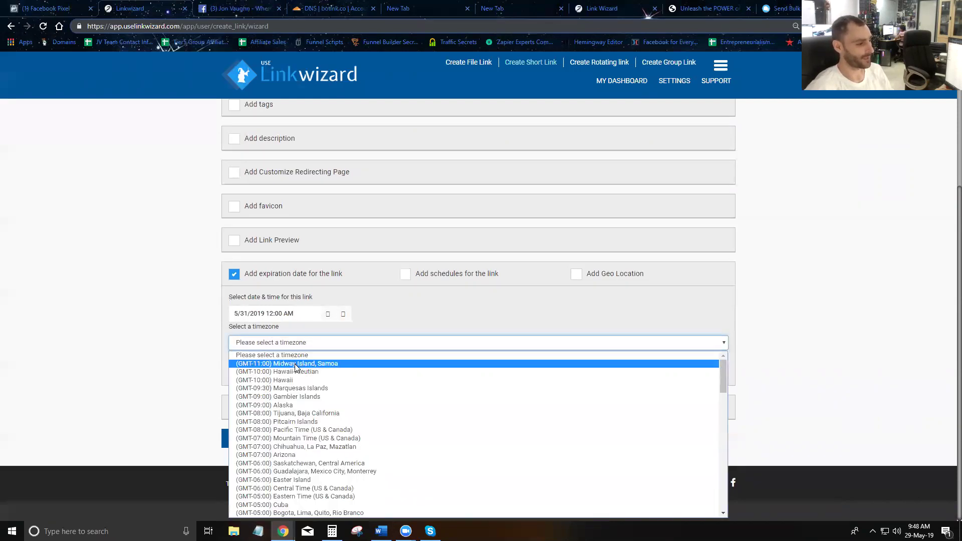
pyautogui.click(315, 380)
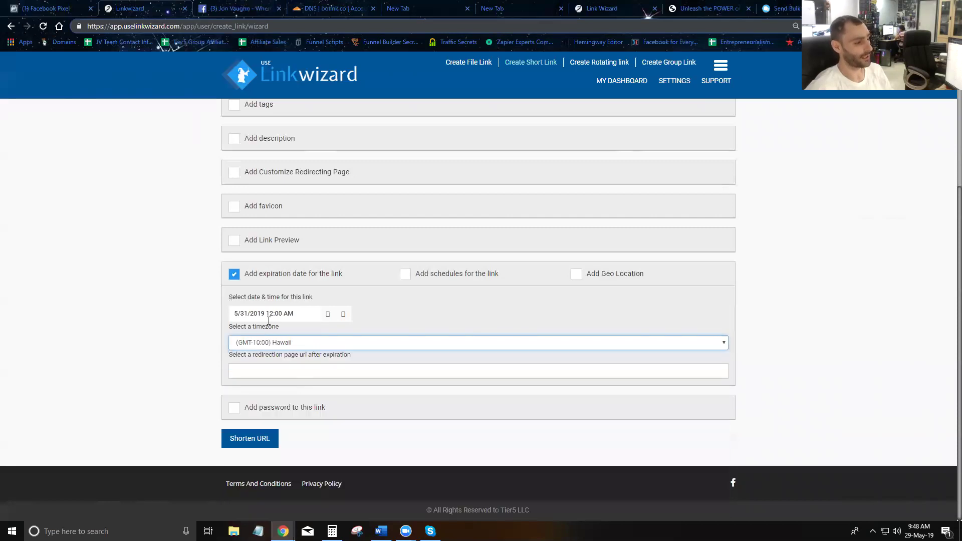
pyautogui.click(307, 371)
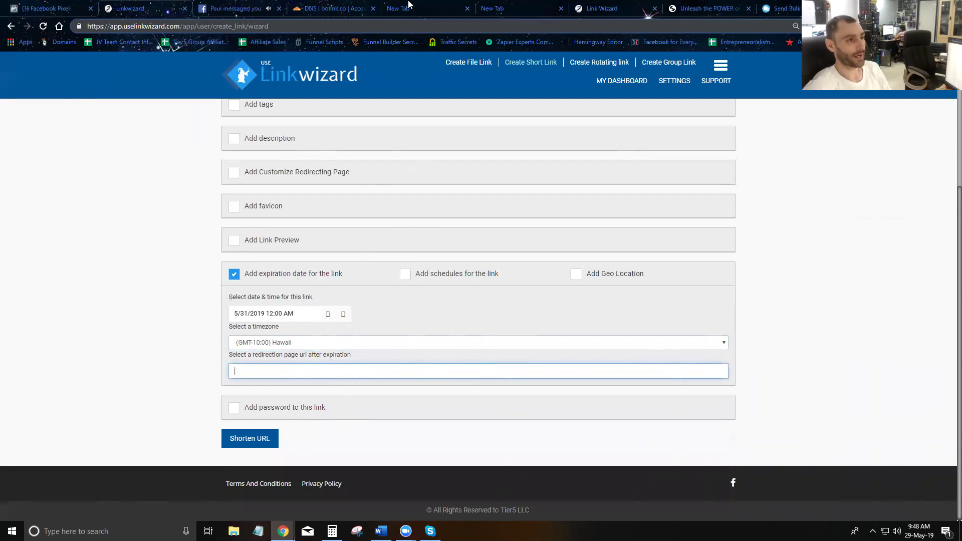
pyautogui.click(706, 8)
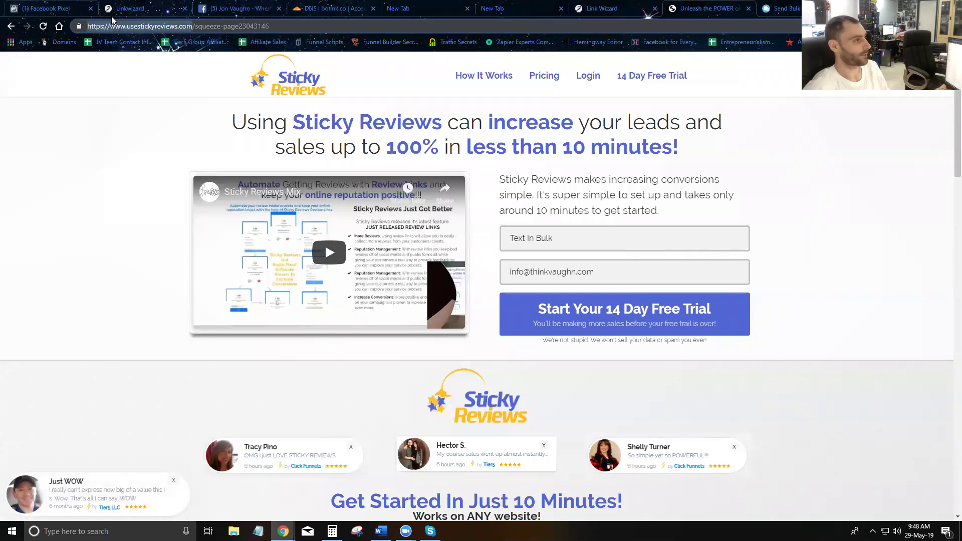
pyautogui.click(129, 8)
pyautogui.write('https://www.usestickyreviews.com')
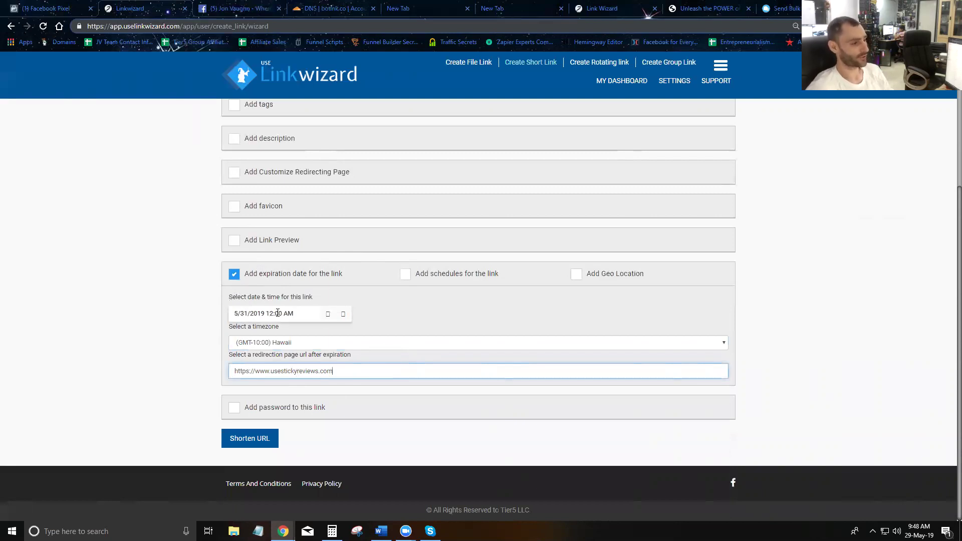
pyautogui.click(328, 314)
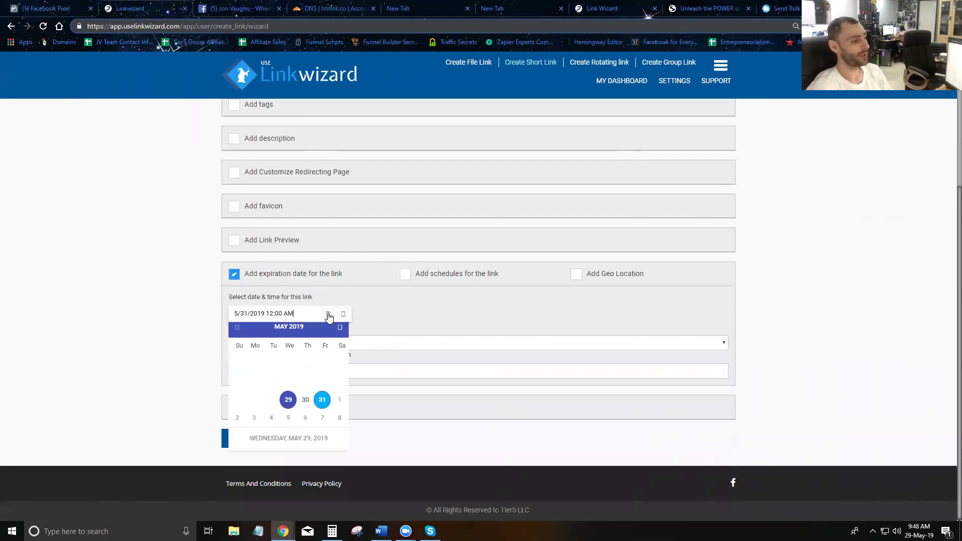
pyautogui.click(322, 405)
# - Change the expiry time to 12:10 AM and the timezone to (GMT-04:00) La Paz
pyautogui.click(343, 314)
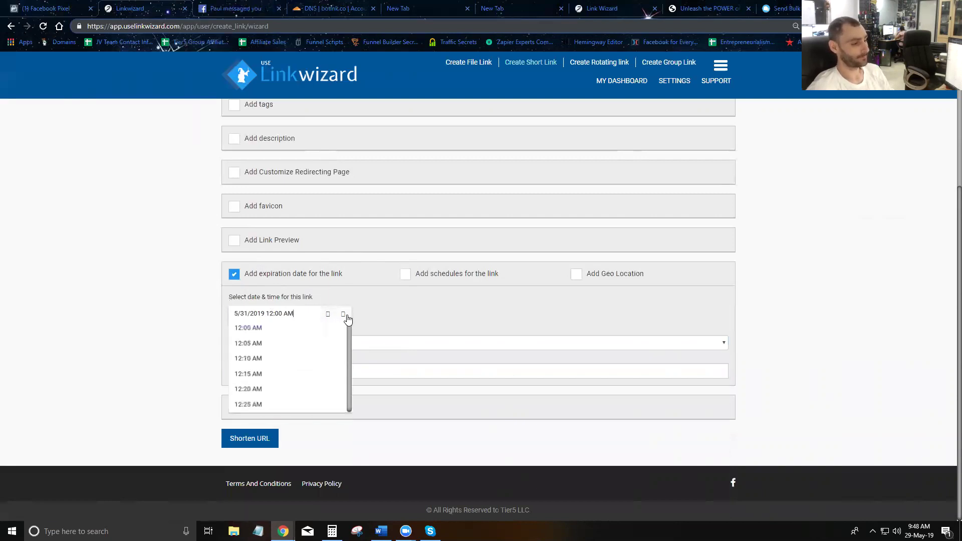
pyautogui.click(332, 364)
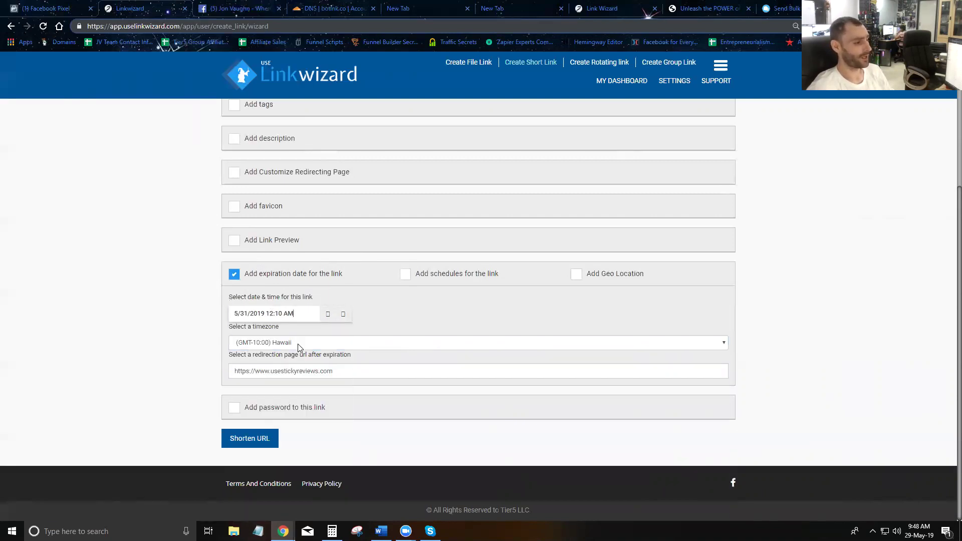
pyautogui.click(300, 343)
pyautogui.scroll(-2, 293, 411)
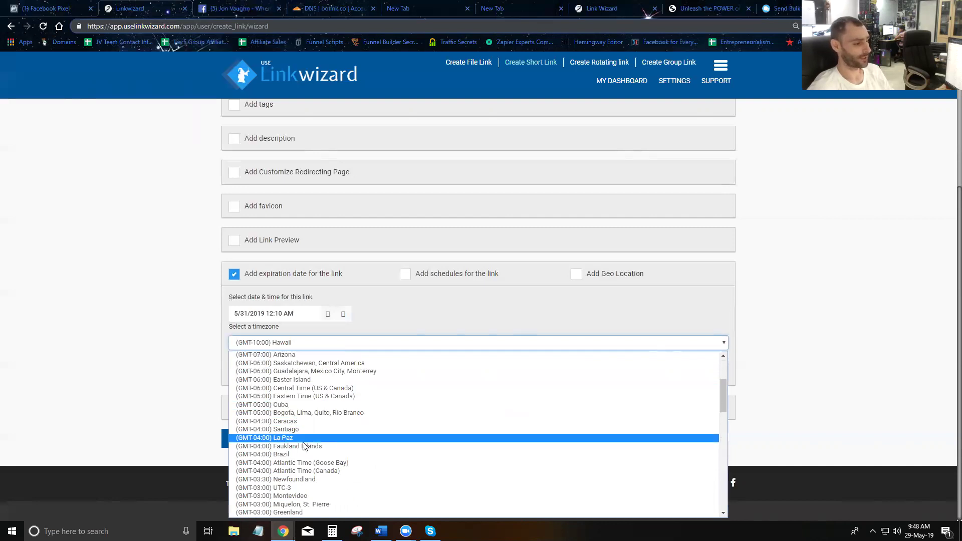
pyautogui.click(296, 438)
pyautogui.click(267, 371)
pyautogui.moveTo(297, 373); pyautogui.dragTo(268, 366)
pyautogui.hotkey('ctrl', 'c')
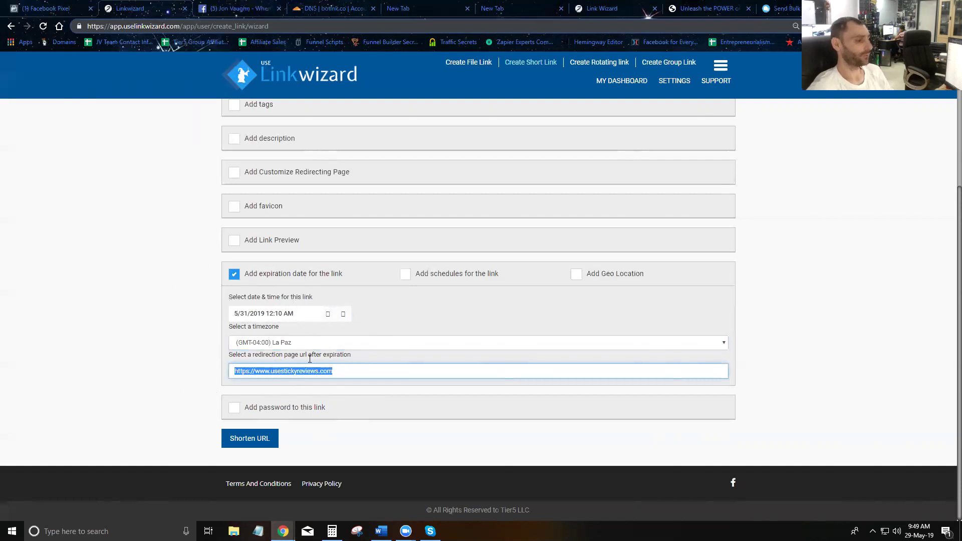
pyautogui.click(355, 370)
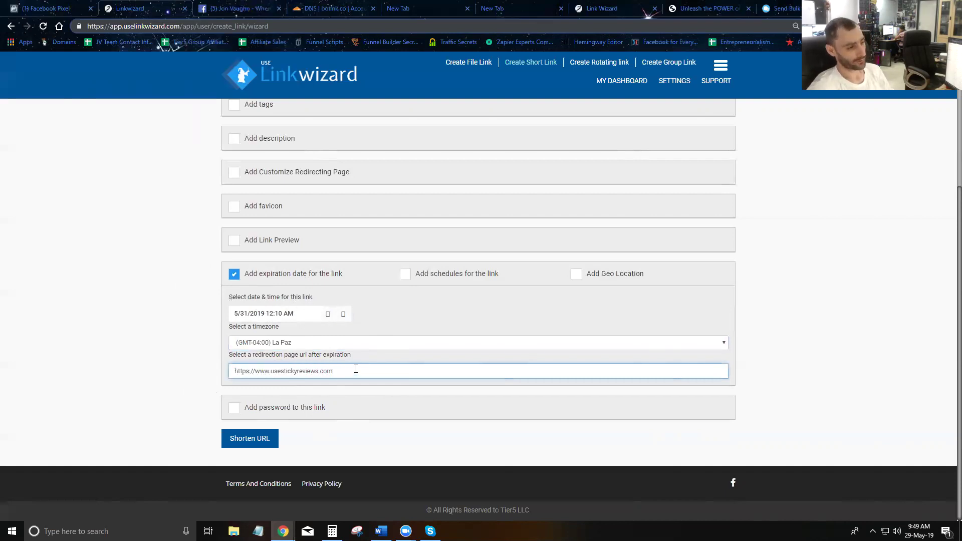
pyautogui.click(405, 274)
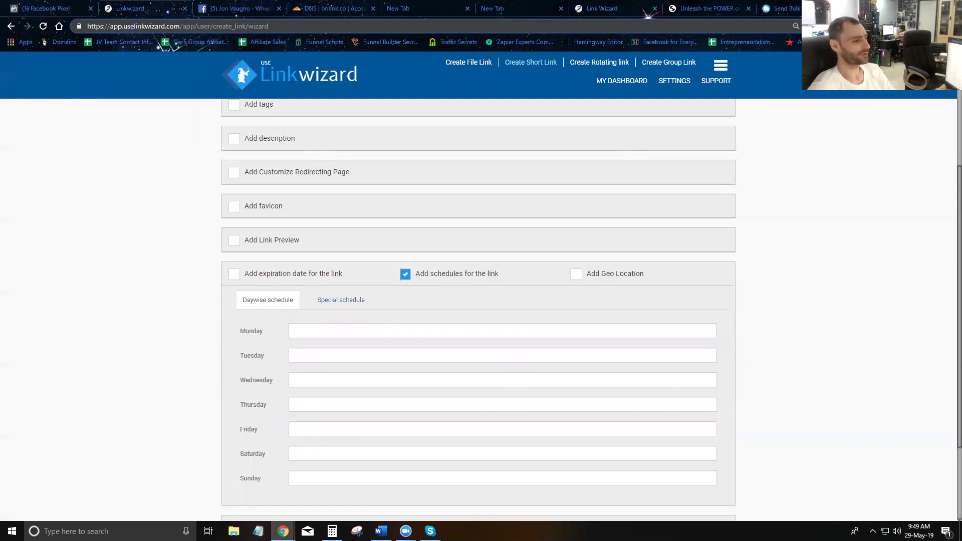
pyautogui.scroll(-1, 326, 321)
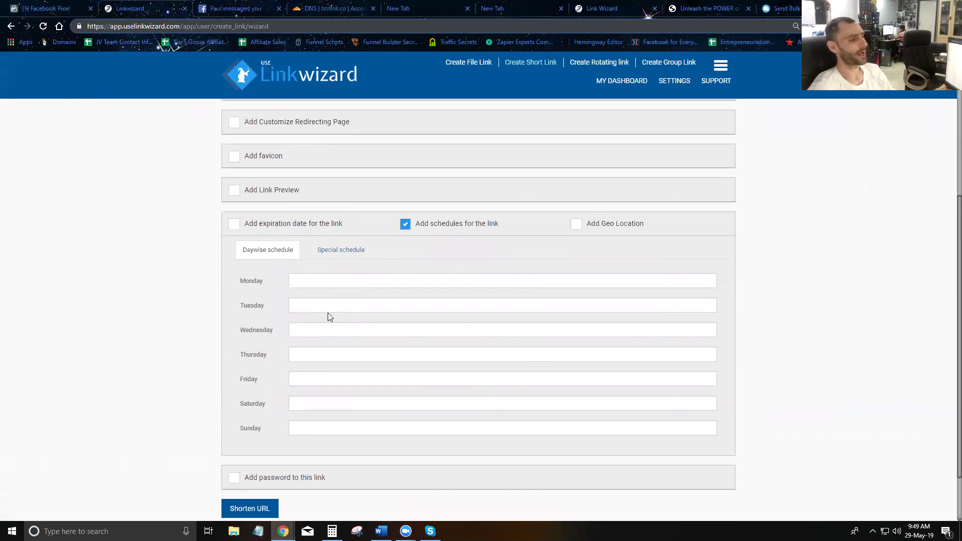
pyautogui.click(327, 280)
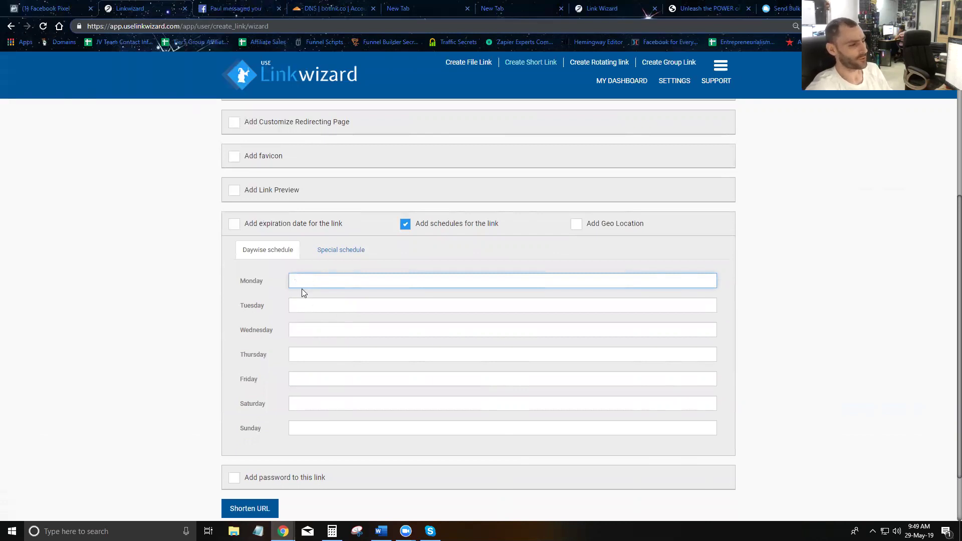
pyautogui.hotkey('ctrl', 'v')
pyautogui.click(330, 310)
pyautogui.hotkey('ctrl', 'v')
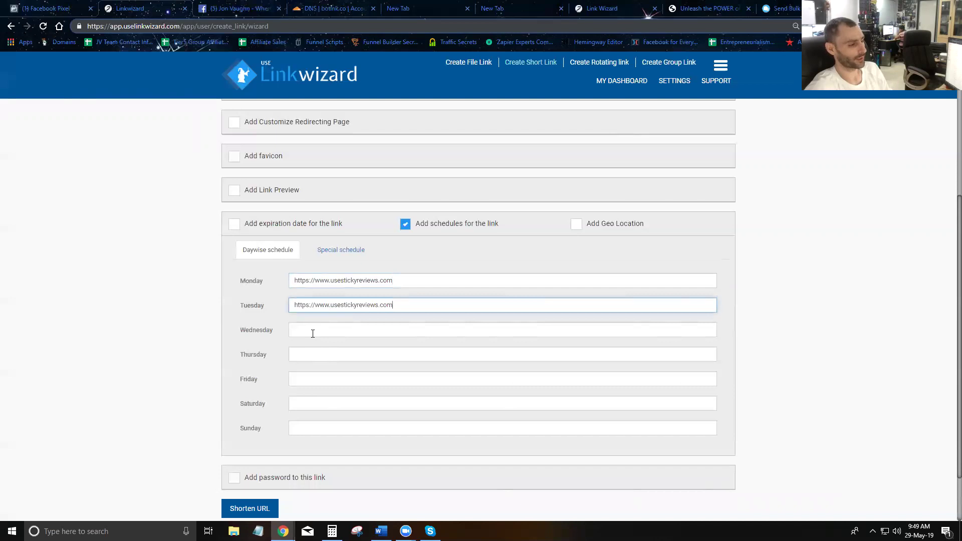
pyautogui.click(315, 355)
pyautogui.hotkey('ctrl', 'v')
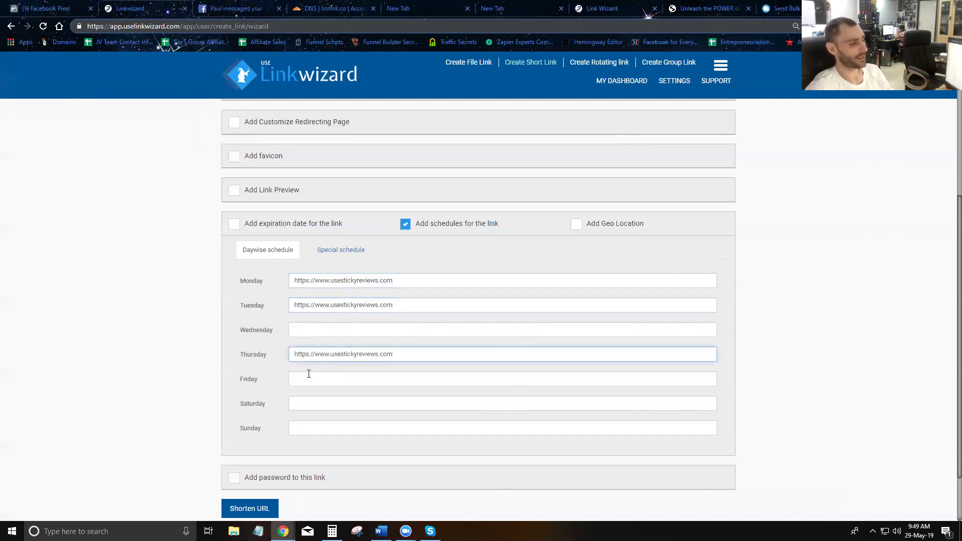
pyautogui.click(300, 330)
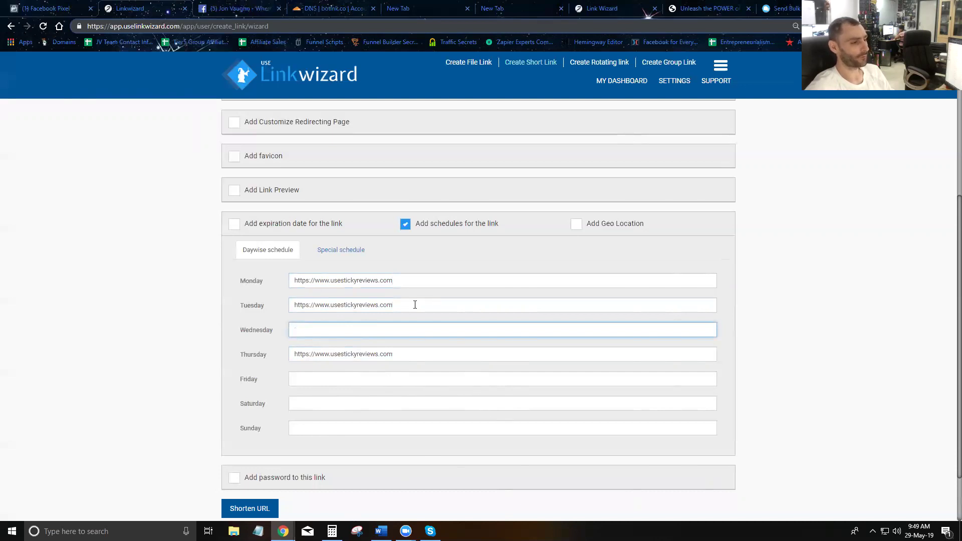
# - Paste the same Sticky Reviews address for Wednesday, Friday, Saturday and Sunday
pyautogui.scroll(5, 415, 306)
pyautogui.moveTo(408, 134); pyautogui.dragTo(319, 134)
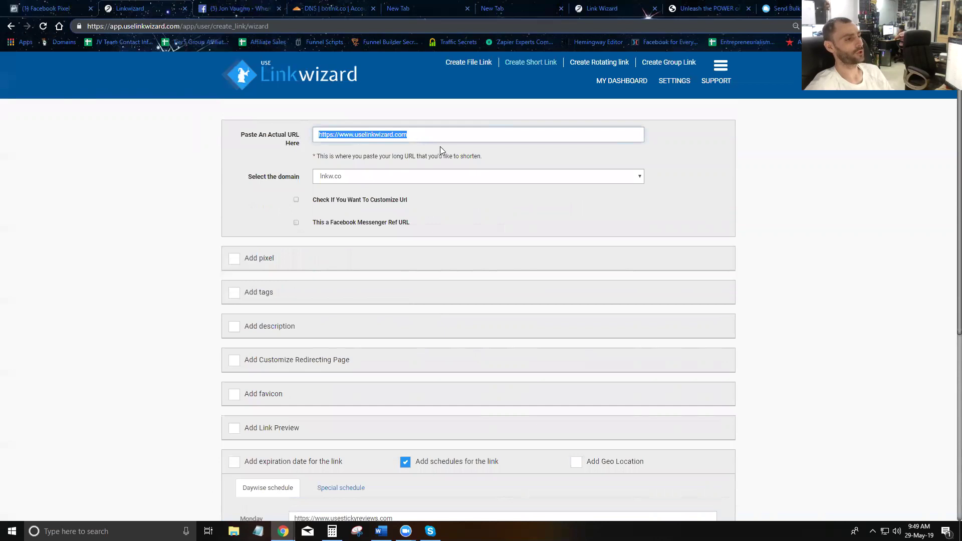
pyautogui.scroll(-6, 314, 266)
pyautogui.click(315, 262)
pyautogui.hotkey('ctrl', 'v')
pyautogui.click(323, 309)
pyautogui.hotkey('ctrl', 'v')
pyautogui.click(329, 336)
pyautogui.hotkey('ctrl', 'v')
pyautogui.click(369, 355)
pyautogui.hotkey('ctrl', 'v')
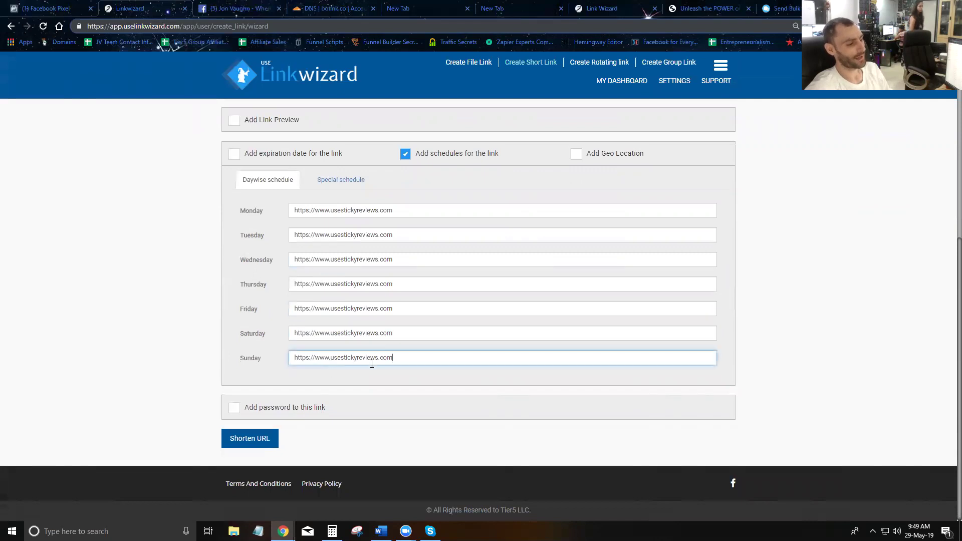
# - Check the main URL and the Monday–Thursday redirect URLs, then switch to Special schedule
pyautogui.scroll(6, 399, 366)
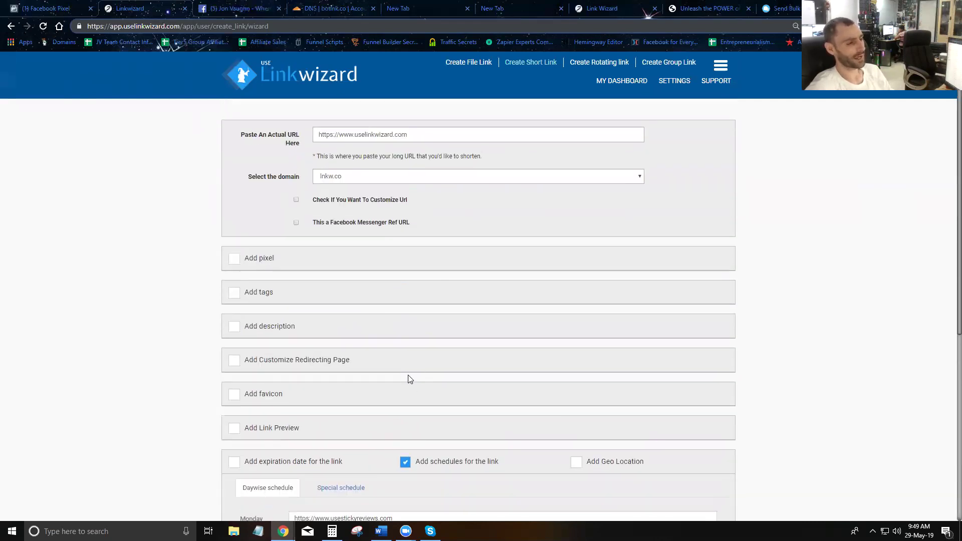
pyautogui.moveTo(408, 134); pyautogui.dragTo(381, 135)
pyautogui.click(292, 134)
pyautogui.hotkey('ctrl', 'a')
pyautogui.scroll(-6, 322, 214)
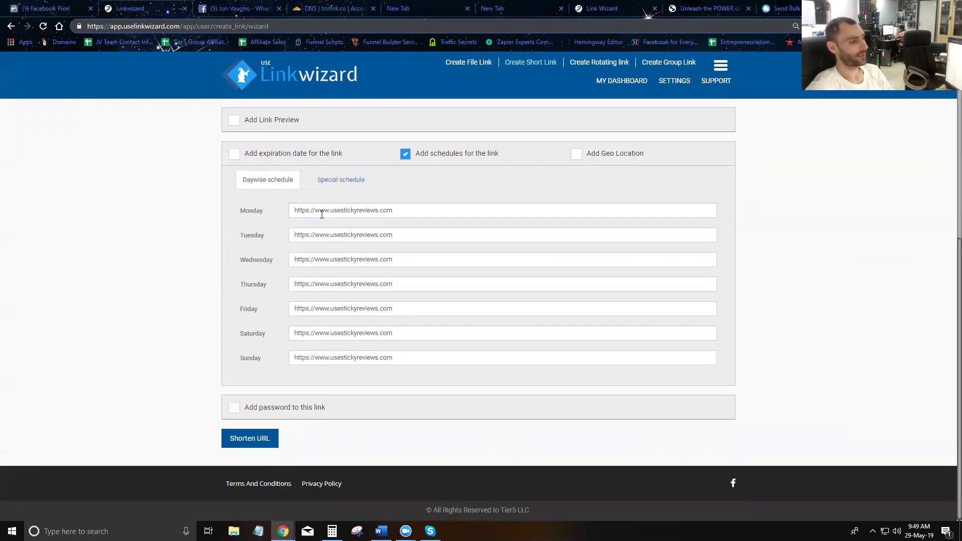
pyautogui.tripleClick(327, 208)
pyautogui.tripleClick(326, 236)
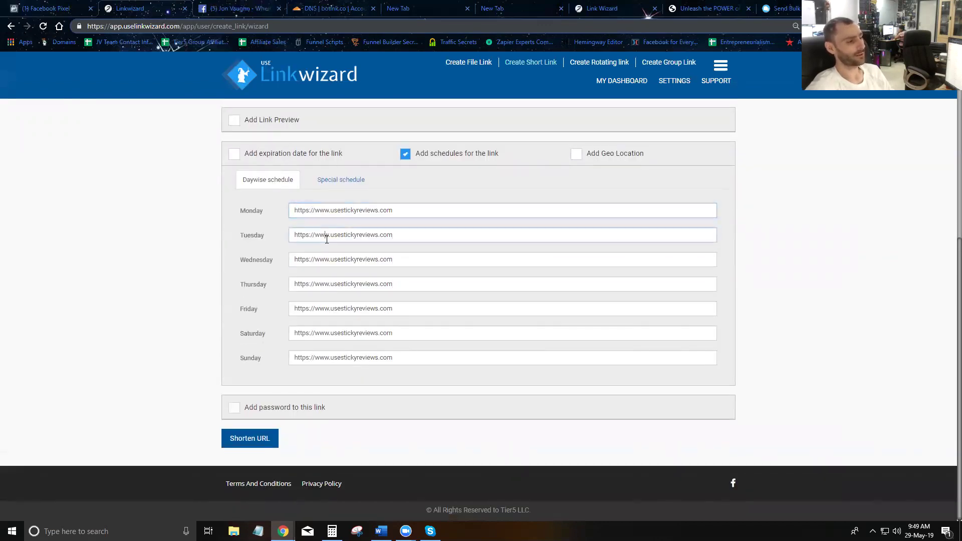
pyautogui.tripleClick(320, 260)
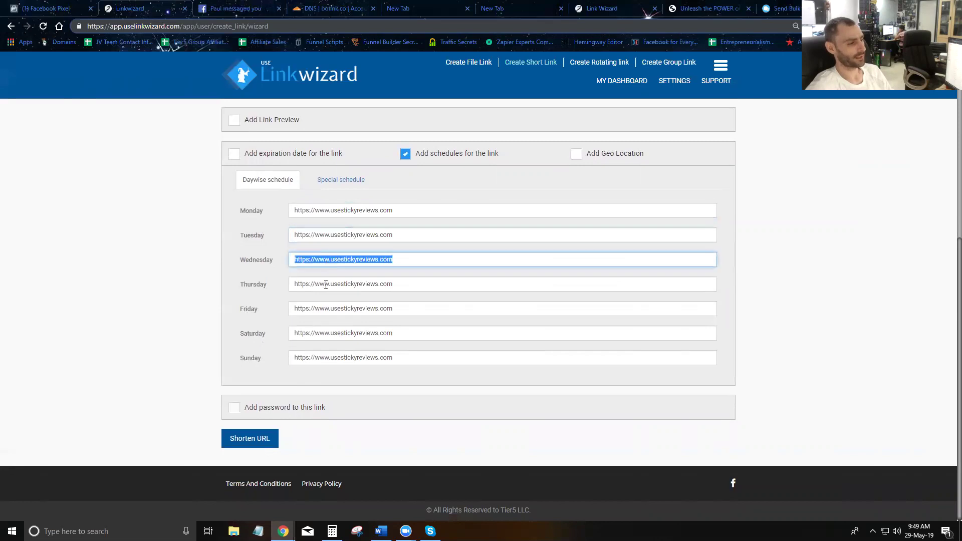
pyautogui.tripleClick(325, 285)
pyautogui.hotkey('ctrl', 'c')
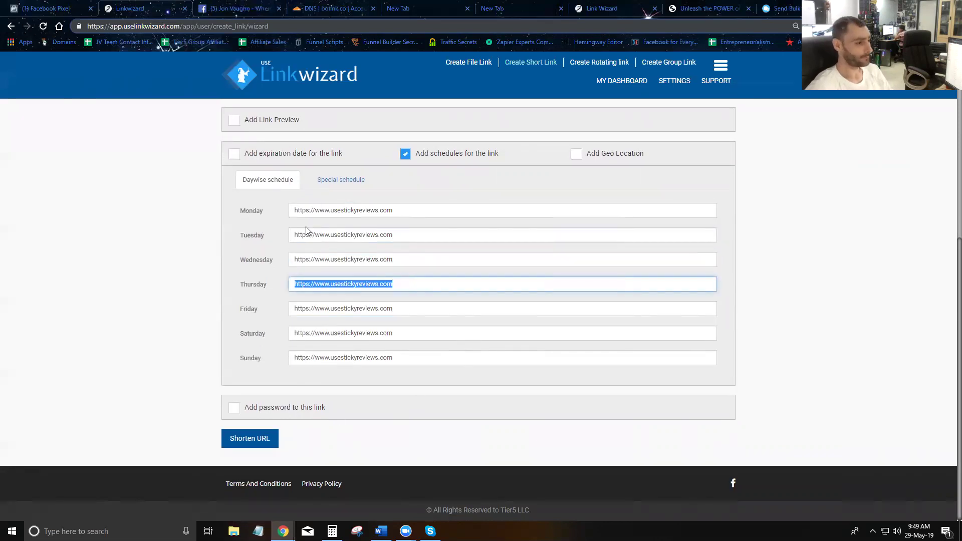
pyautogui.doubleClick(323, 211)
pyautogui.click(322, 235)
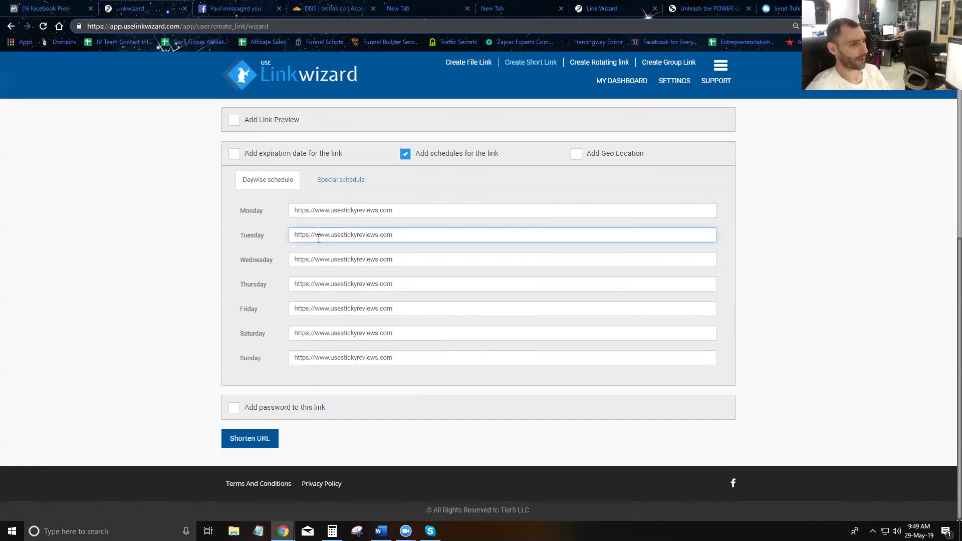
pyautogui.click(331, 187)
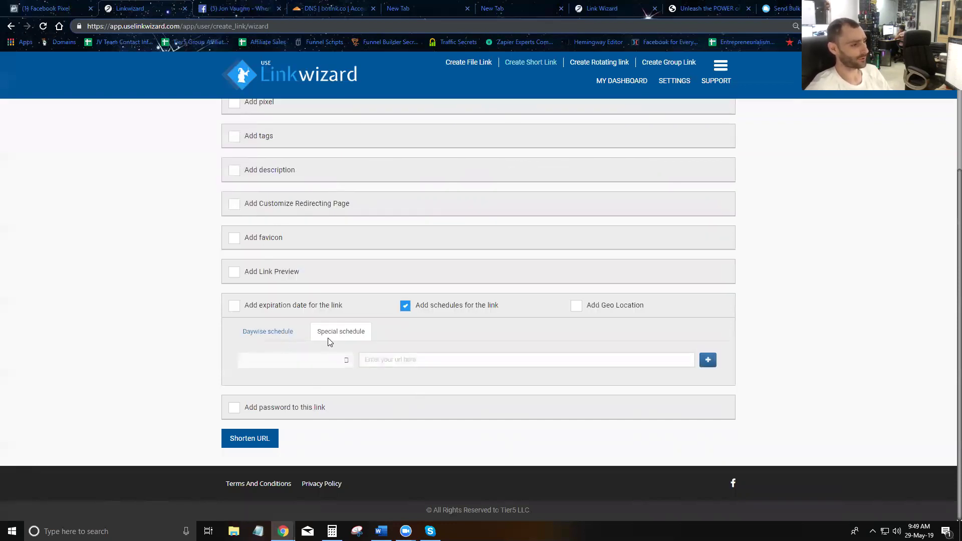
pyautogui.click(344, 361)
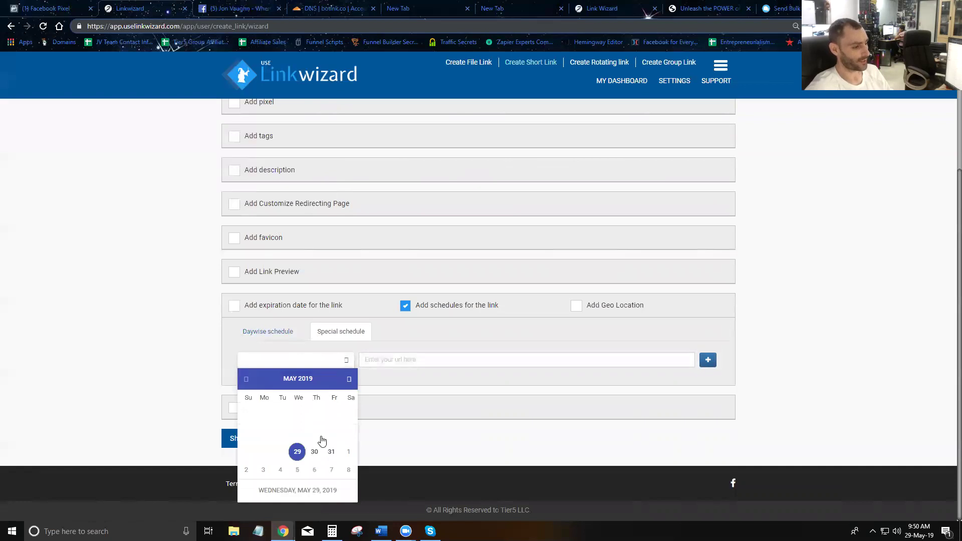
pyautogui.click(331, 451)
pyautogui.click(401, 362)
pyautogui.hotkey('ctrl', 'v')
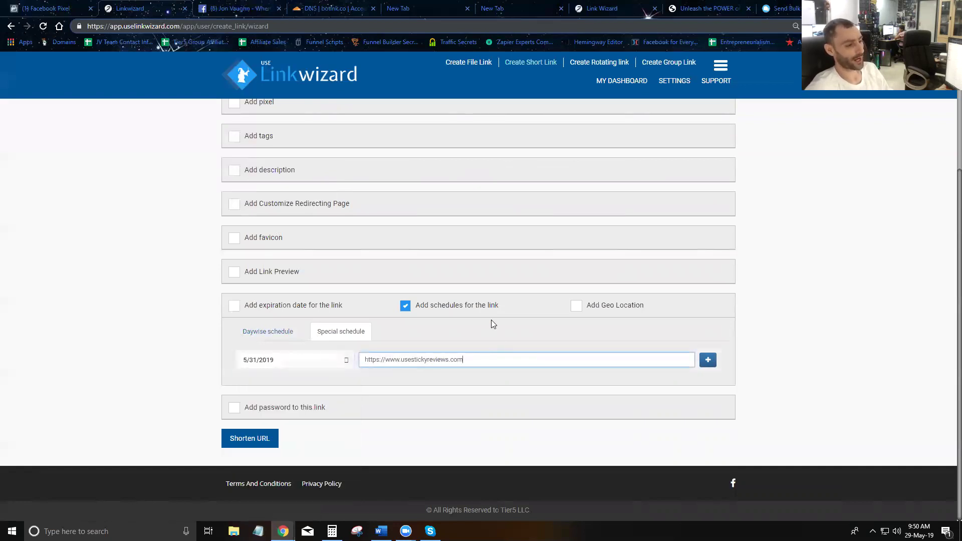
# - Add a second special date, 6/27/2019, redirecting to the same Sticky Reviews URL
pyautogui.click(708, 360)
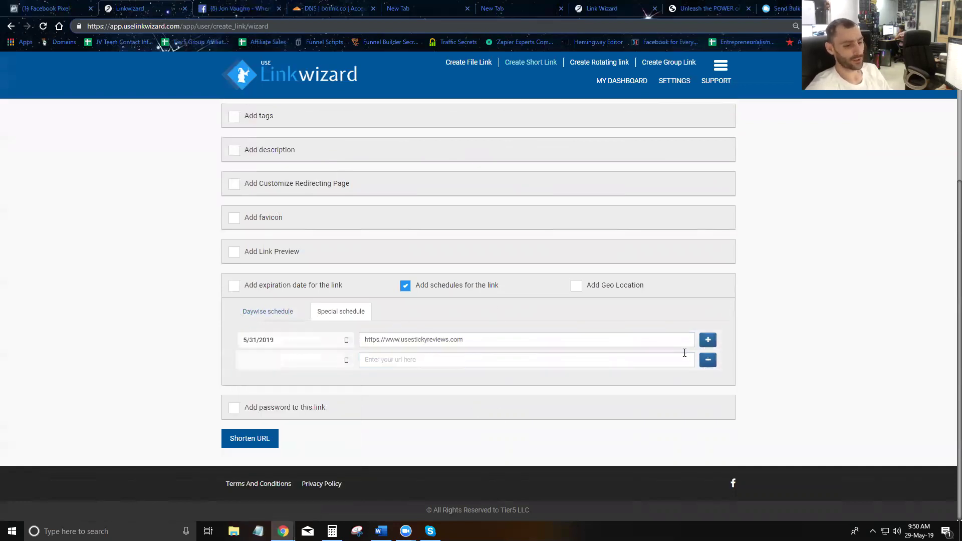
pyautogui.click(342, 362)
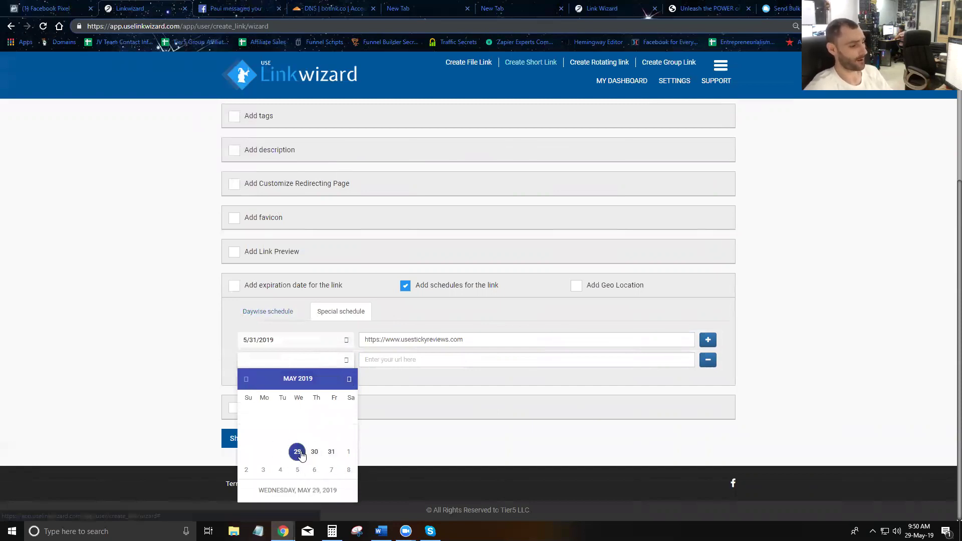
pyautogui.click(331, 452)
pyautogui.click(478, 337)
pyautogui.click(345, 360)
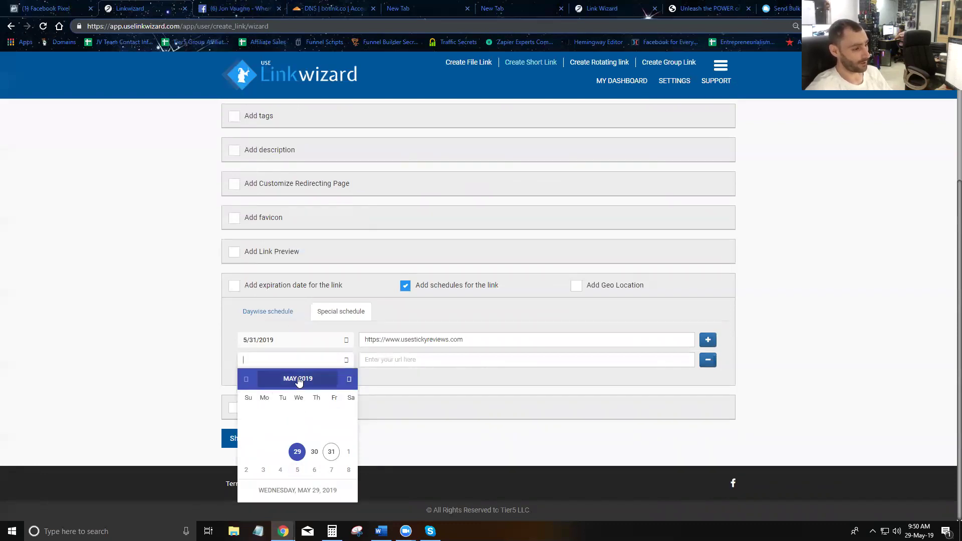
pyautogui.click(298, 379)
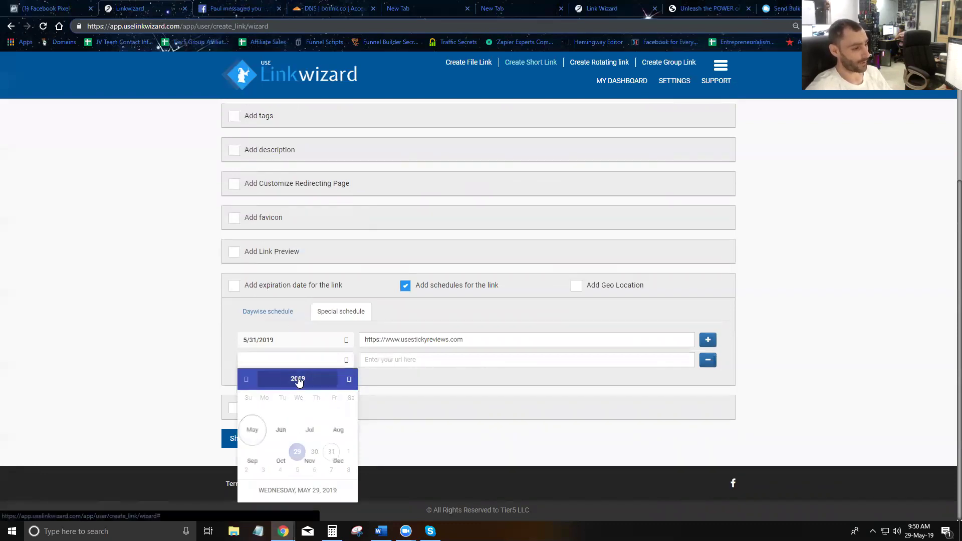
pyautogui.click(287, 431)
pyautogui.click(313, 477)
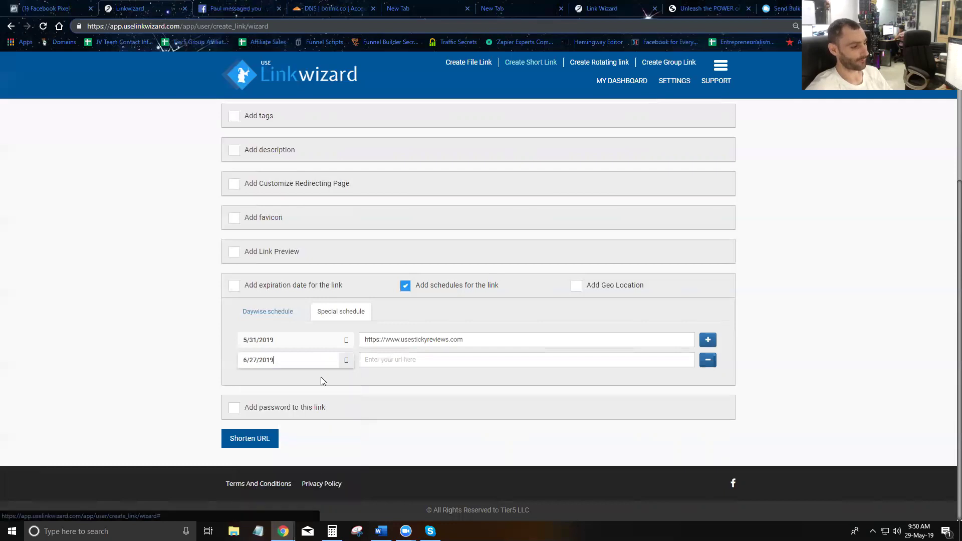
pyautogui.click(347, 360)
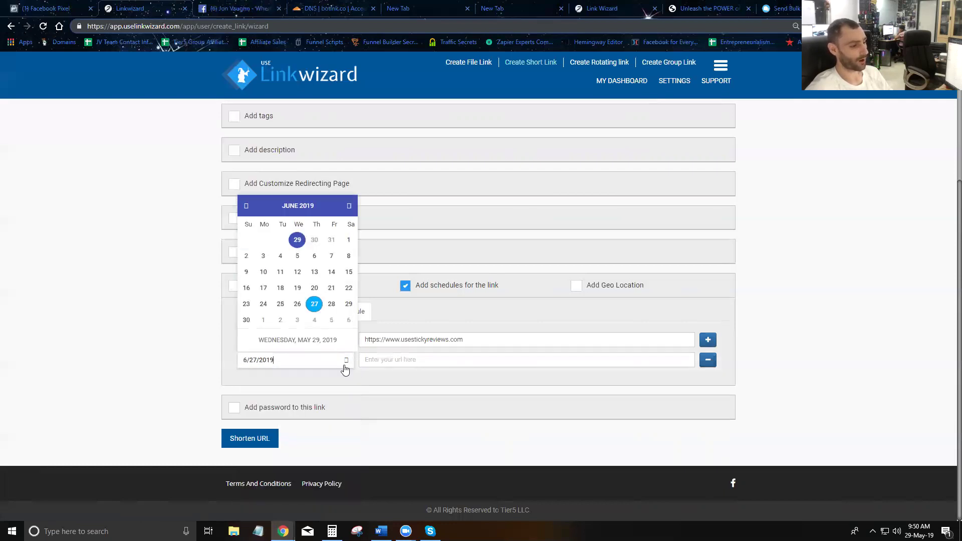
pyautogui.click(408, 359)
pyautogui.hotkey('ctrl', 'v')
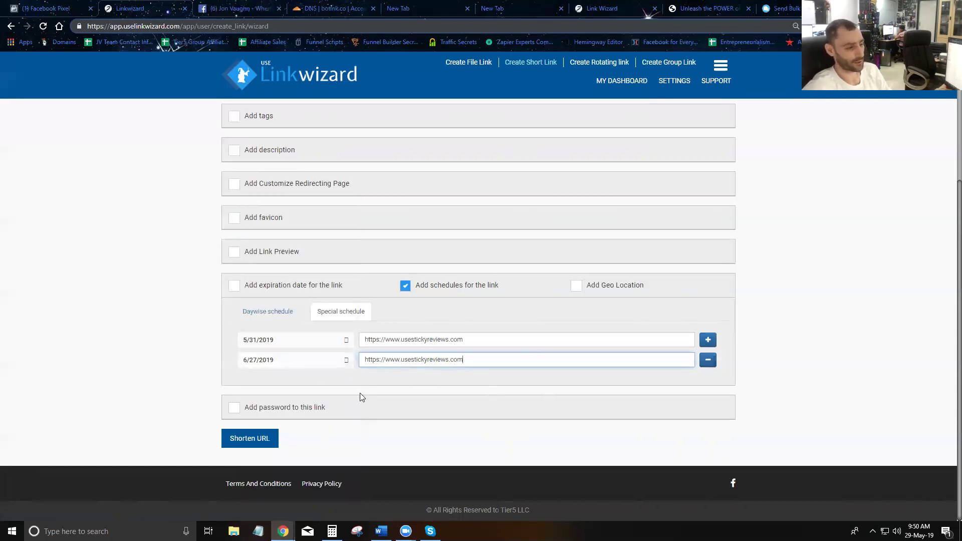
# - Check the redirect URLs entered for May 31 and June 27
pyautogui.click(469, 340)
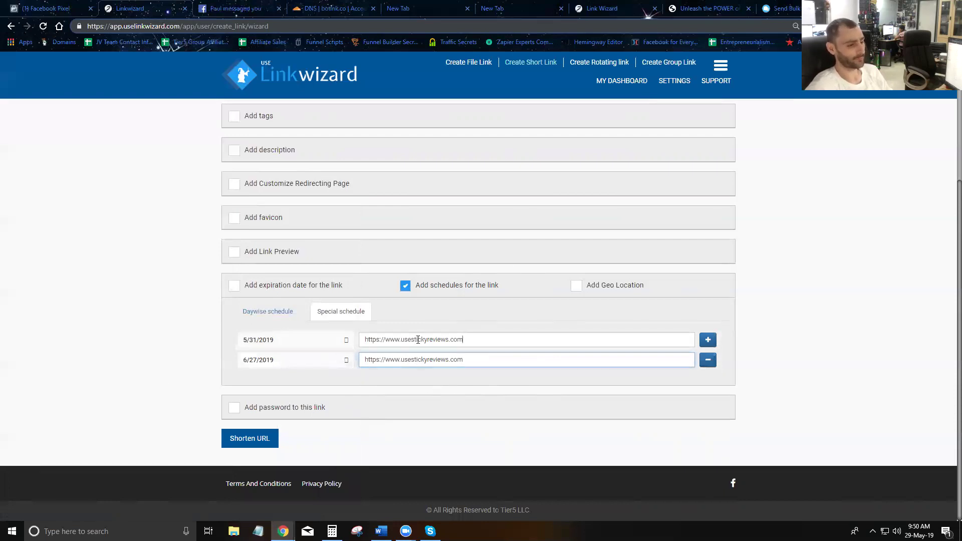
pyautogui.tripleClick(418, 339)
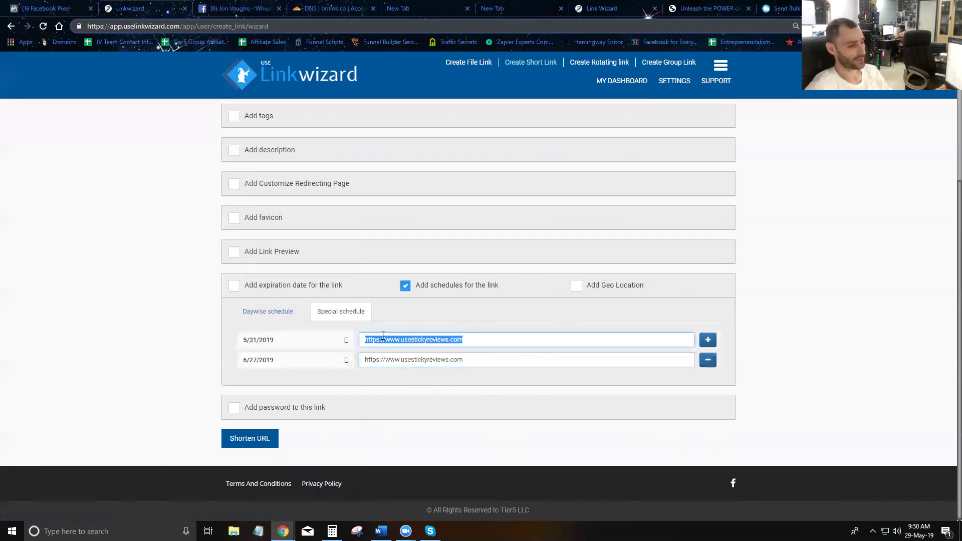
pyautogui.click(471, 340)
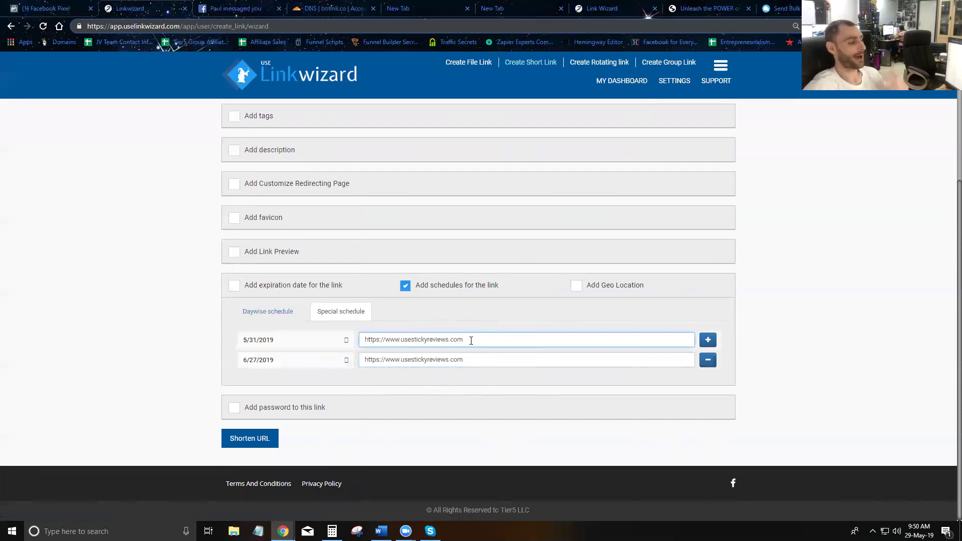
pyautogui.tripleClick(471, 340)
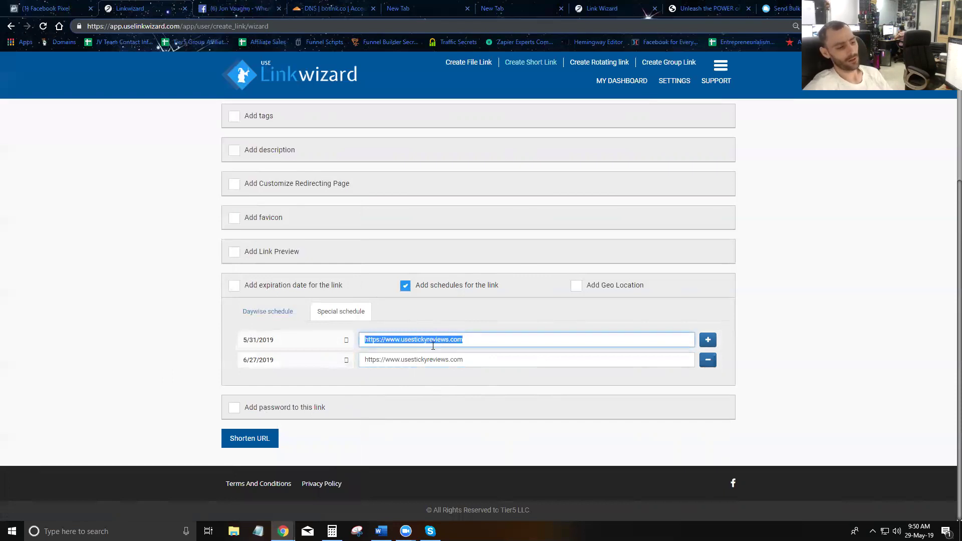
pyautogui.tripleClick(490, 360)
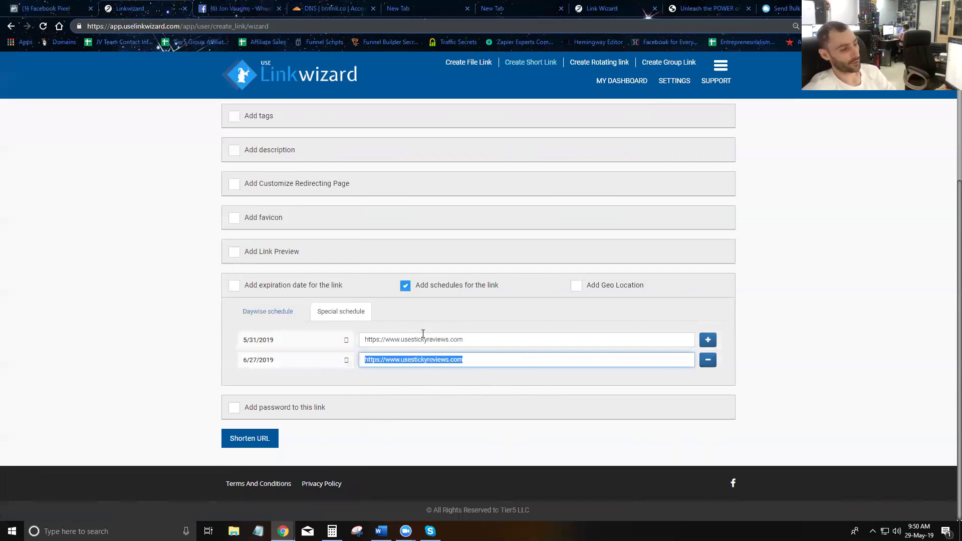
# - Return to the Daywise schedule and review the Monday–Sunday redirects and main destination URL
pyautogui.click(278, 311)
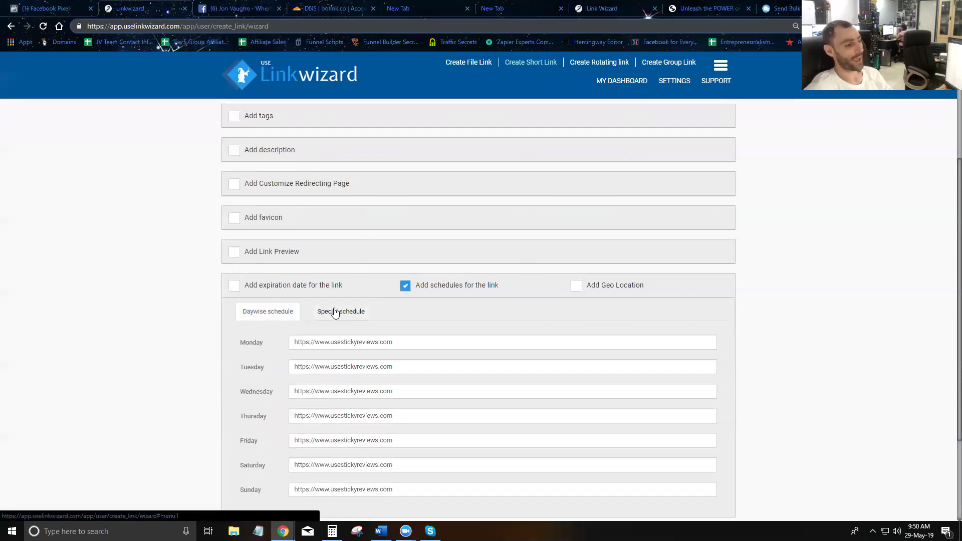
pyautogui.click(333, 311)
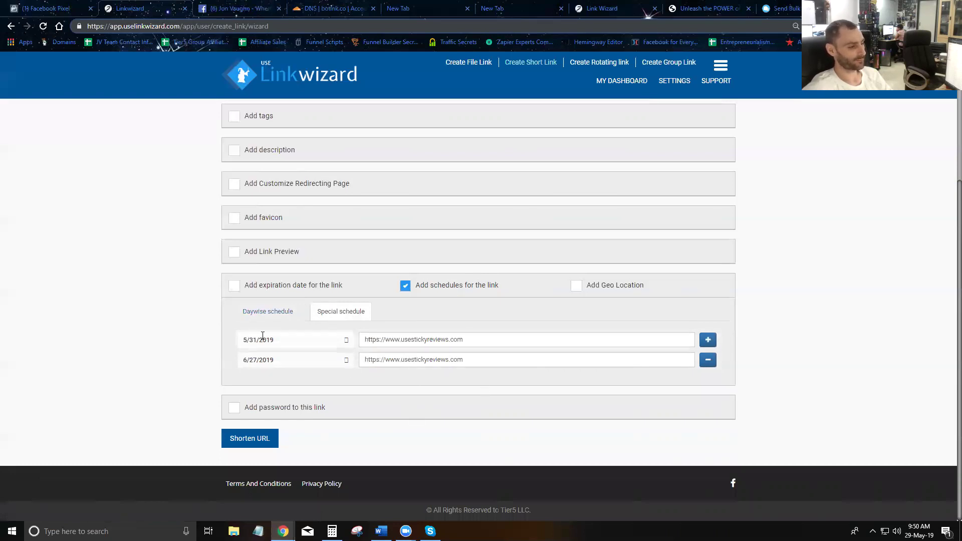
pyautogui.click(279, 311)
pyautogui.scroll(-3, 327, 341)
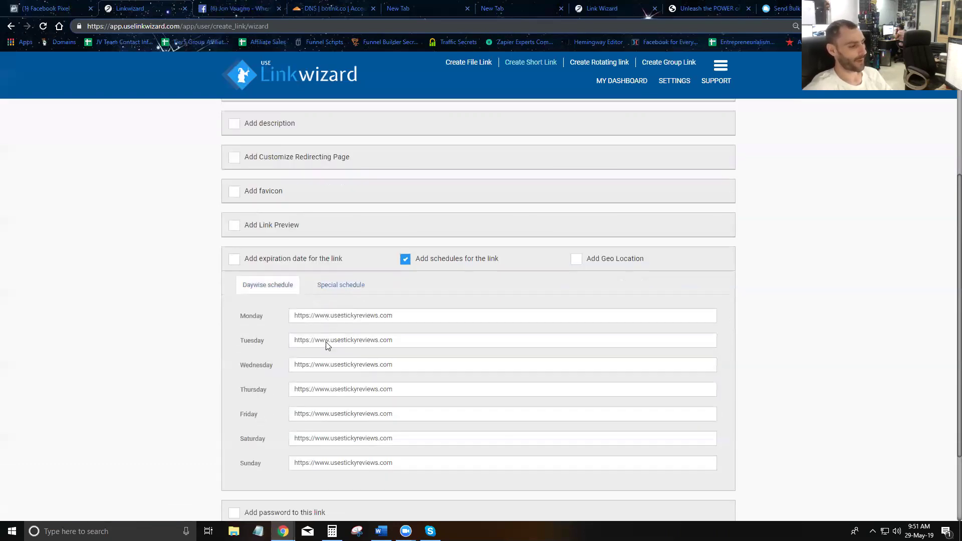
pyautogui.scroll(1, 326, 342)
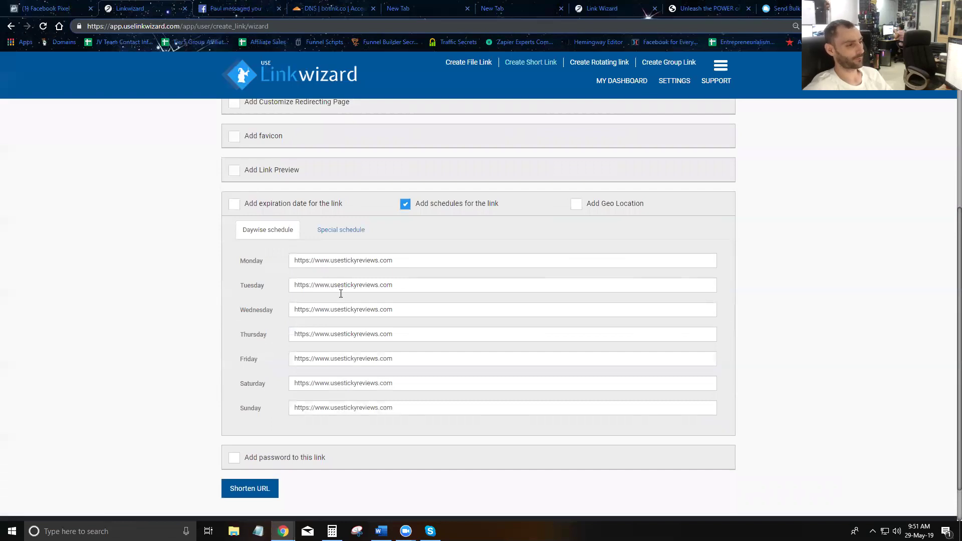
pyautogui.moveTo(400, 291); pyautogui.dragTo(268, 279)
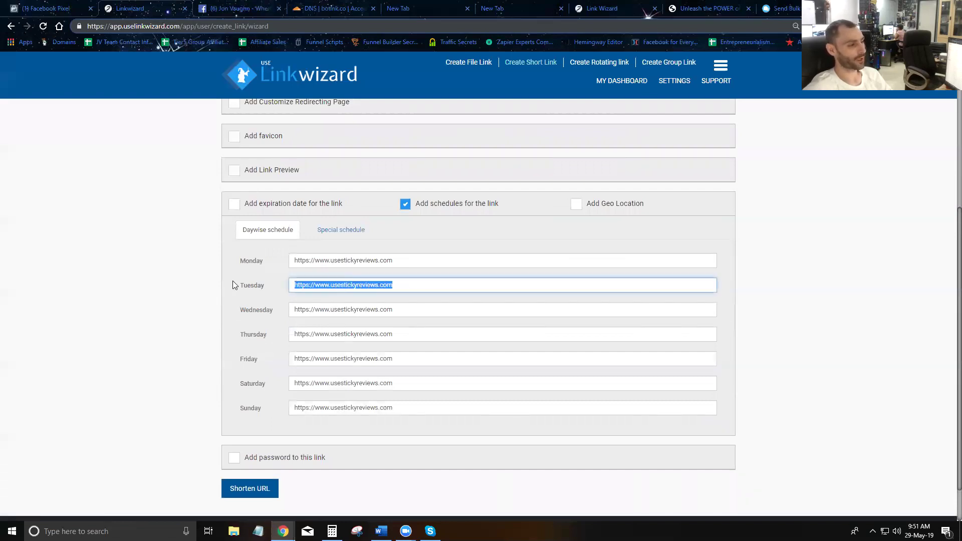
pyautogui.scroll(5, 401, 314)
pyautogui.moveTo(423, 134); pyautogui.dragTo(280, 141)
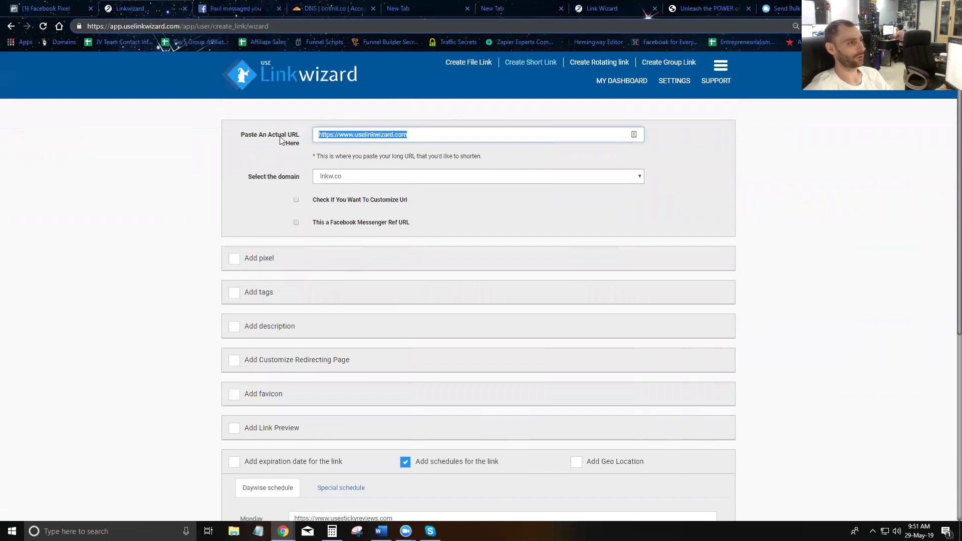
pyautogui.scroll(-5, 473, 286)
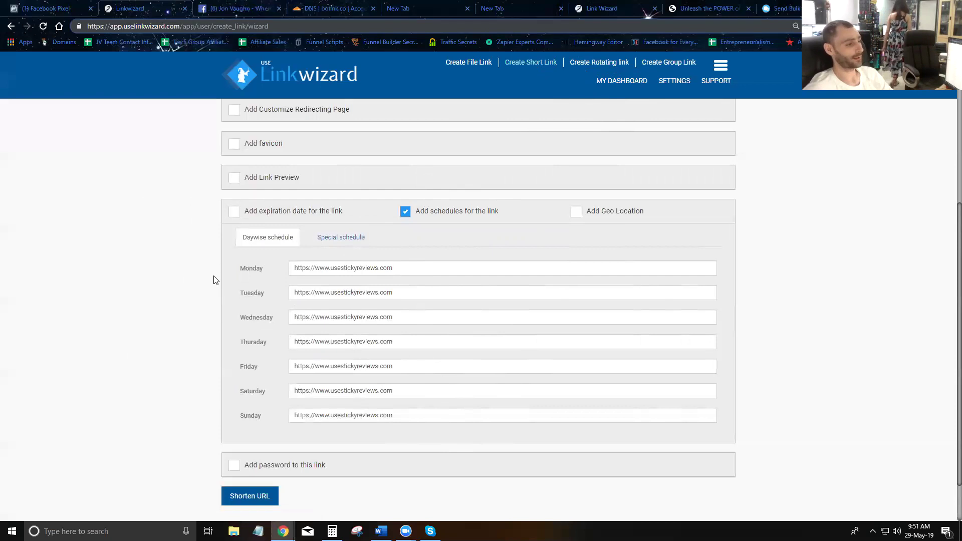
pyautogui.scroll(5, 274, 162)
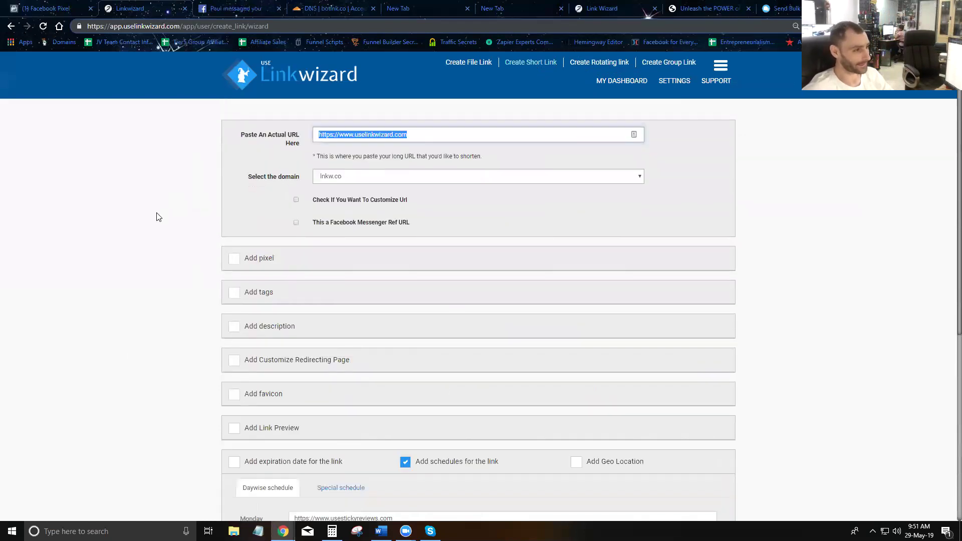
pyautogui.tripleClick(417, 135)
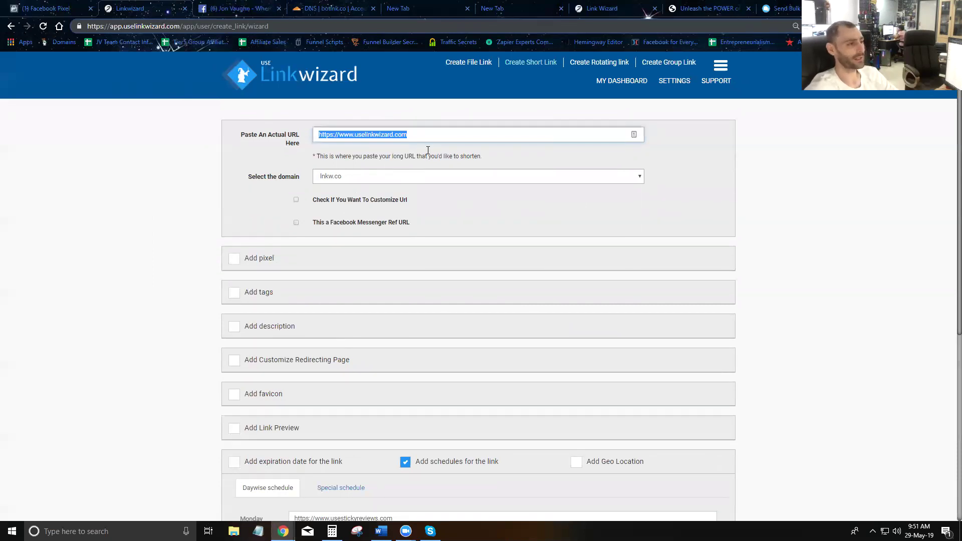
pyautogui.scroll(-6, 367, 206)
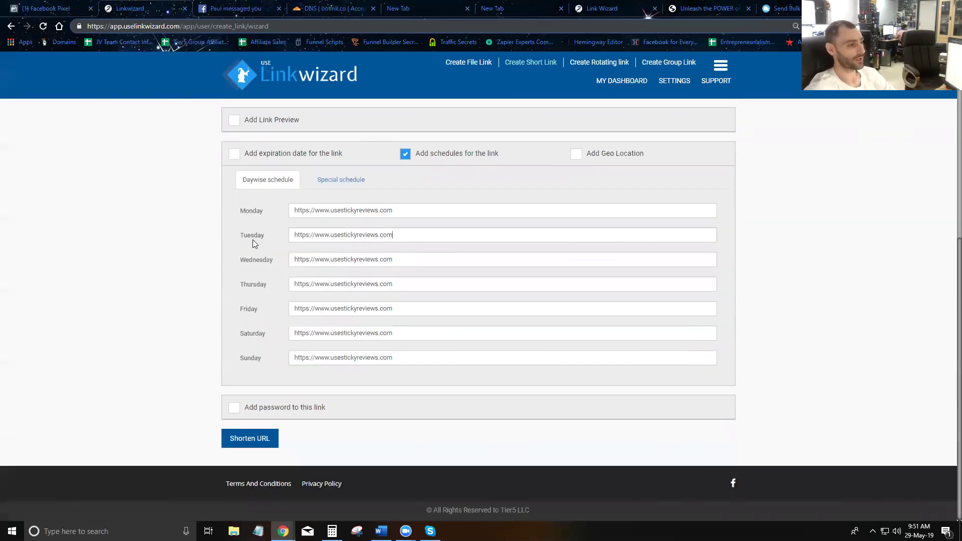
pyautogui.tripleClick(346, 234)
pyautogui.hotkey('ctrl', 'c')
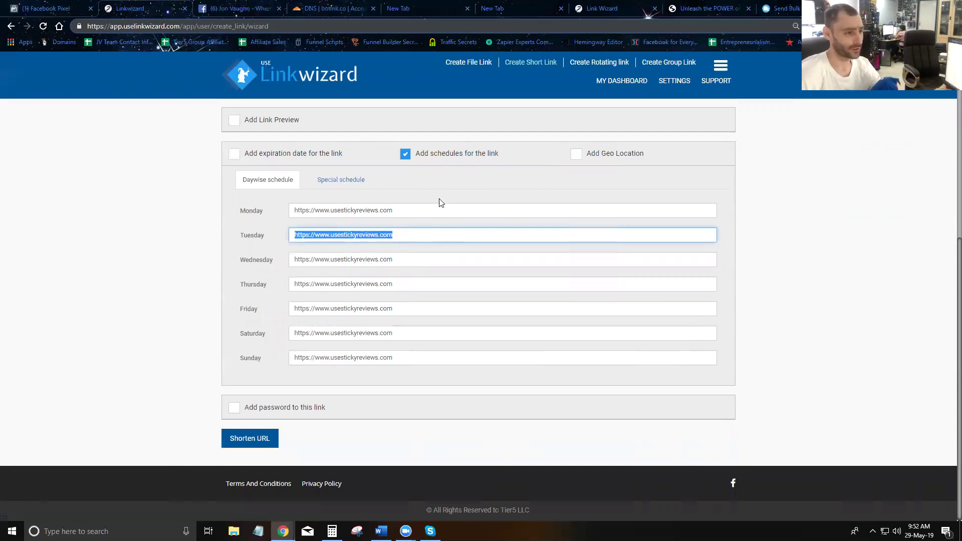
pyautogui.scroll(4, 441, 203)
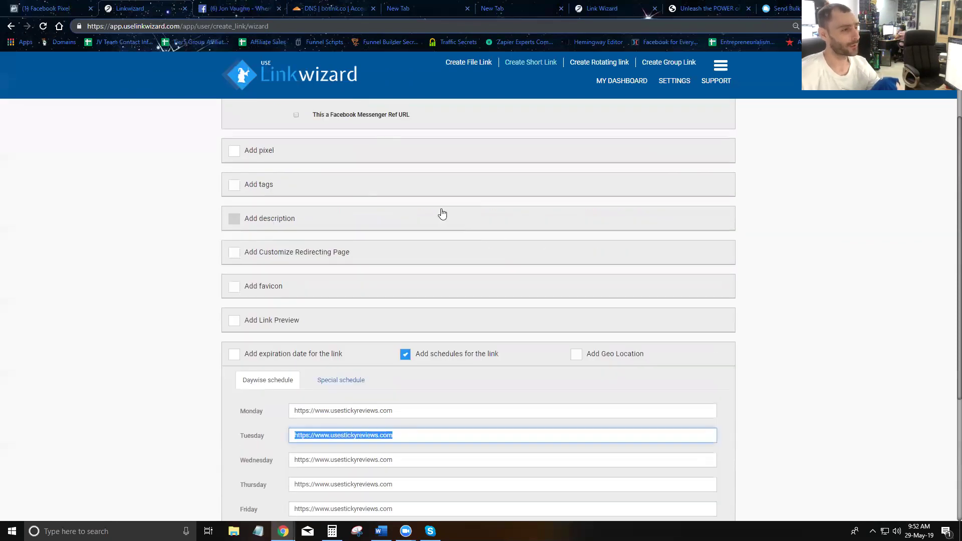
pyautogui.scroll(2, 442, 214)
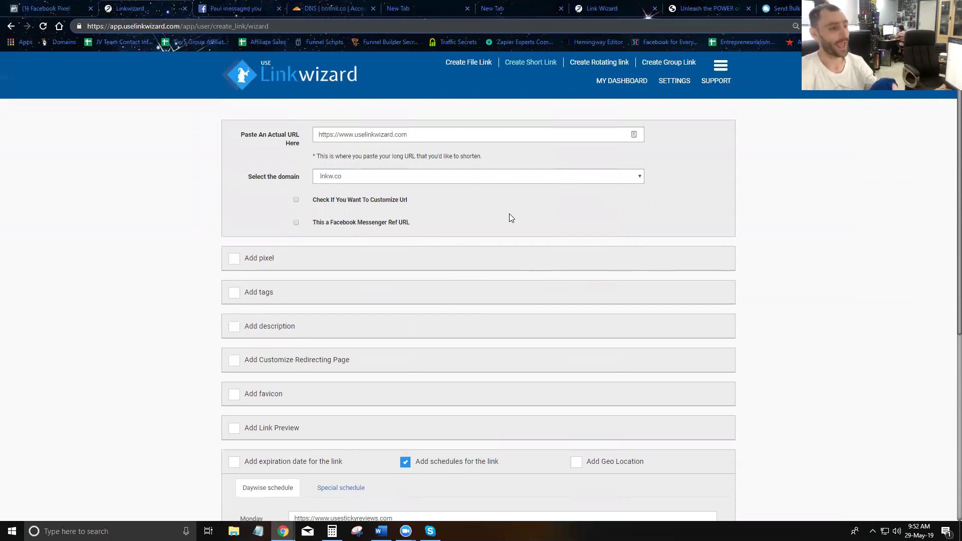
pyautogui.scroll(-3, 384, 271)
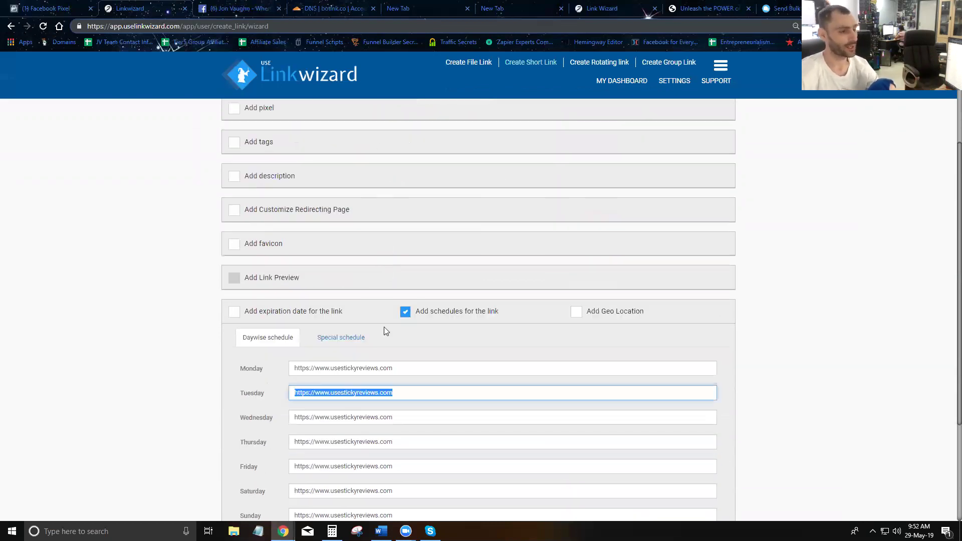
# - Enable Add Geo Location and block visitors from Russia
pyautogui.click(575, 313)
pyautogui.click(406, 314)
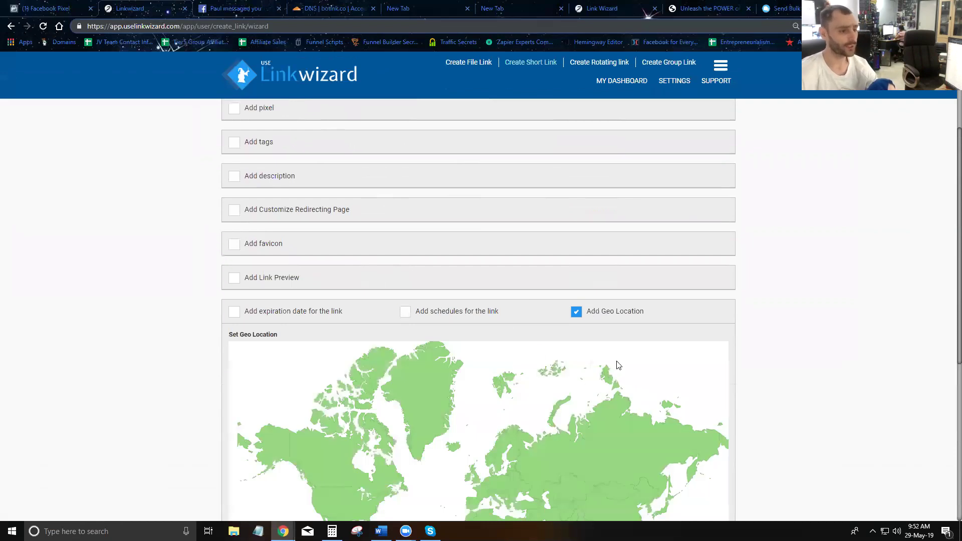
pyautogui.scroll(-3, 619, 362)
pyautogui.scroll(-1, 594, 291)
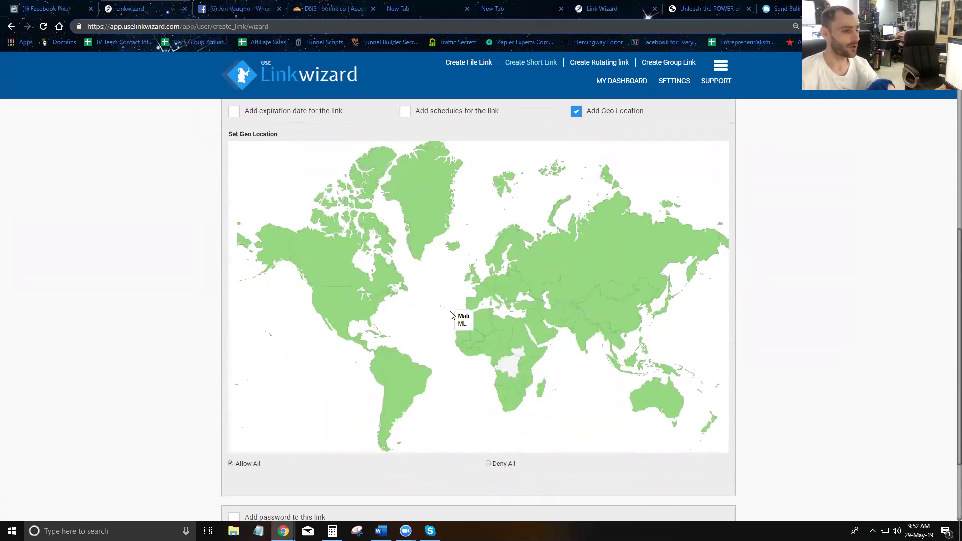
pyautogui.scroll(-2, 290, 331)
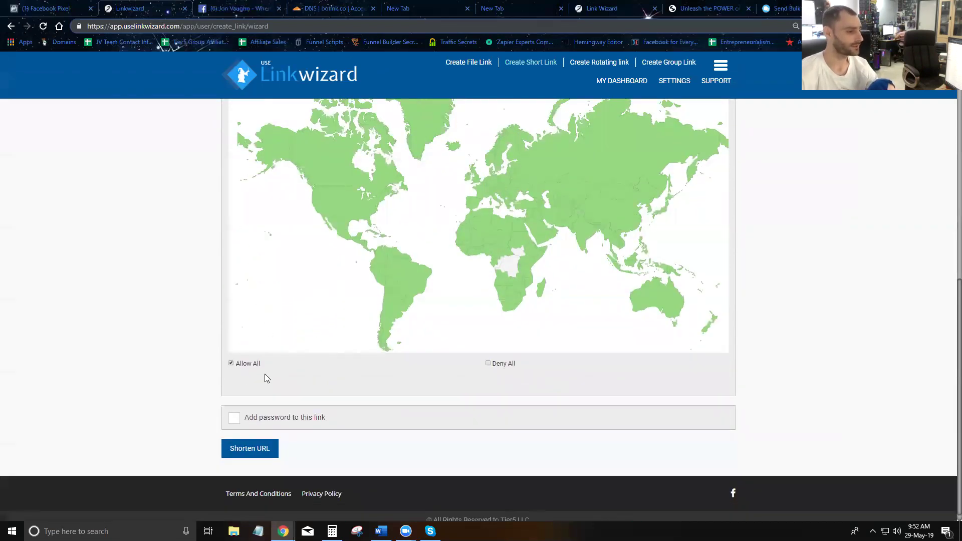
pyautogui.scroll(2, 438, 373)
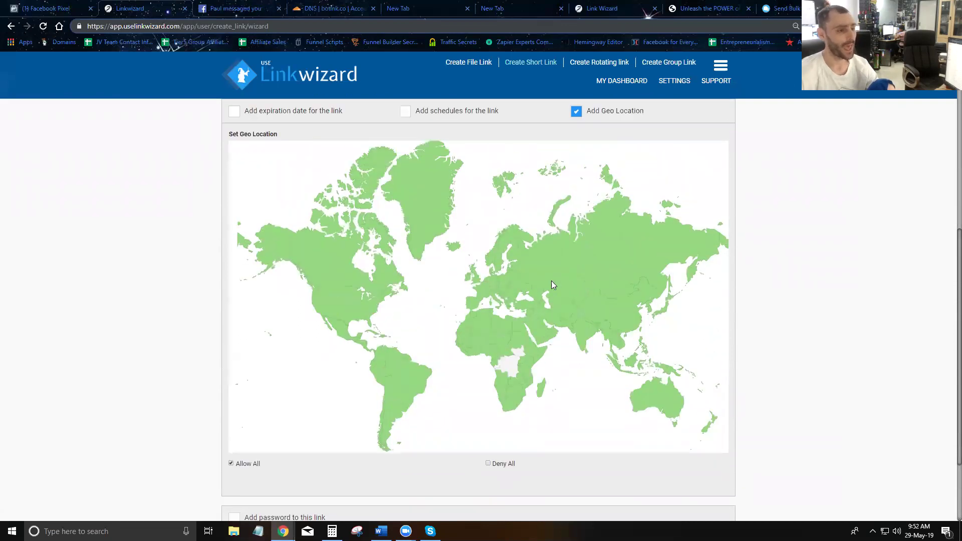
pyautogui.click(619, 258)
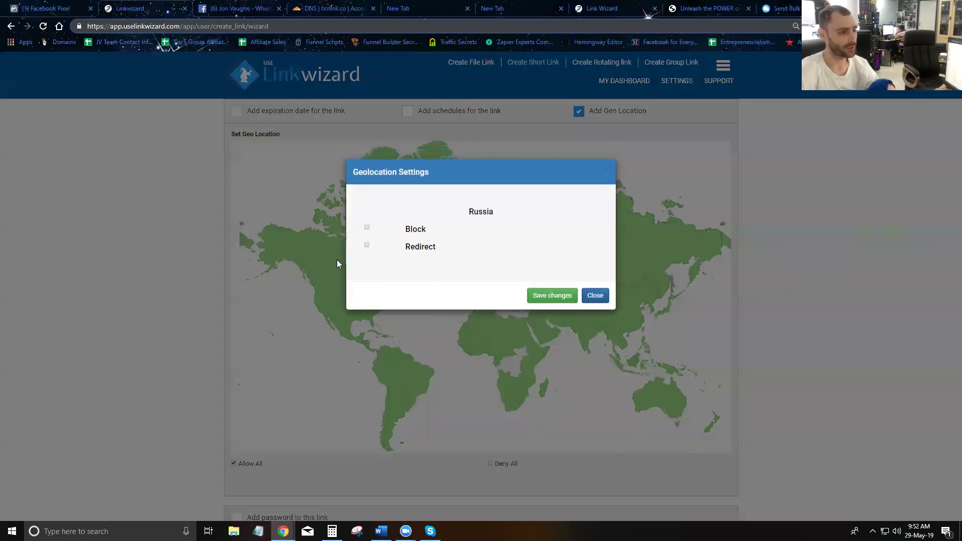
pyautogui.click(367, 227)
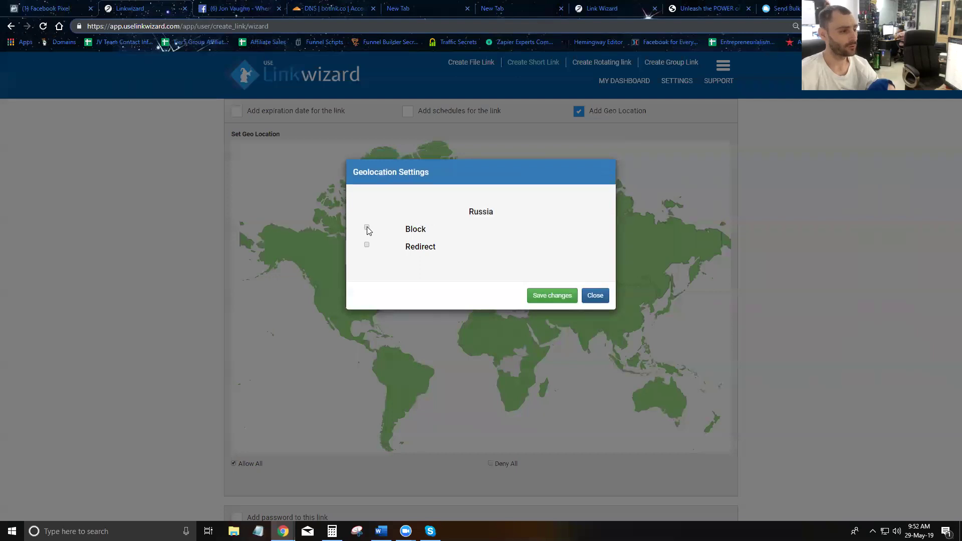
pyautogui.click(551, 296)
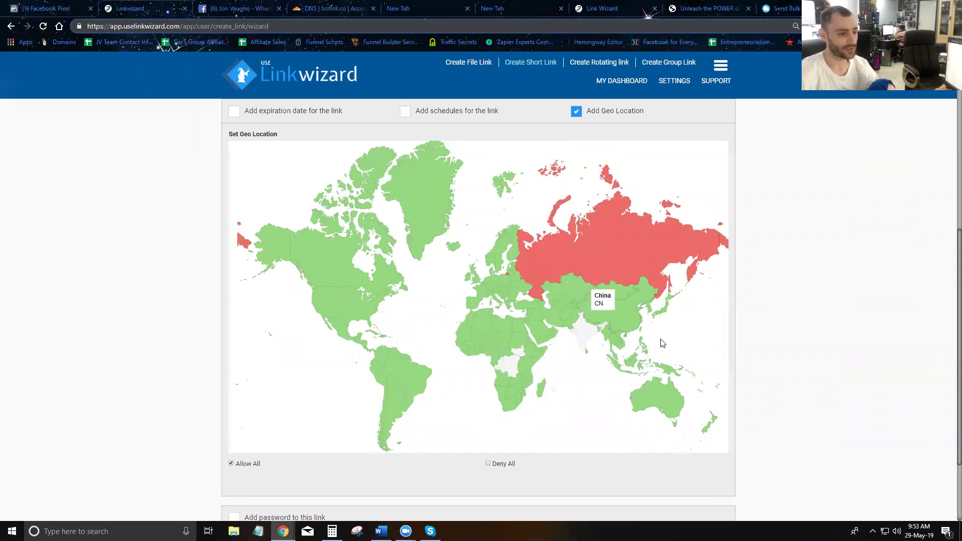
pyautogui.click(618, 315)
pyautogui.click(367, 245)
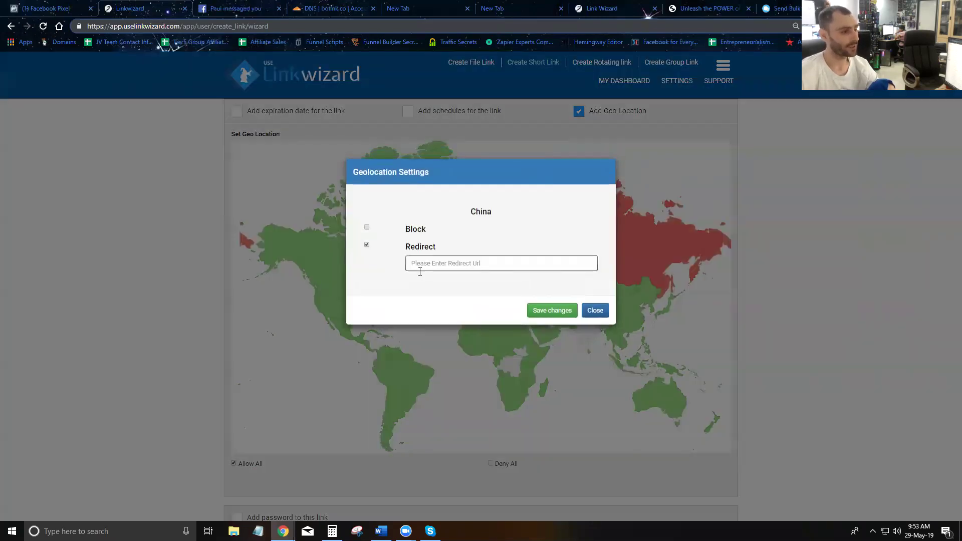
pyautogui.click(473, 264)
pyautogui.hotkey('ctrl', 'v')
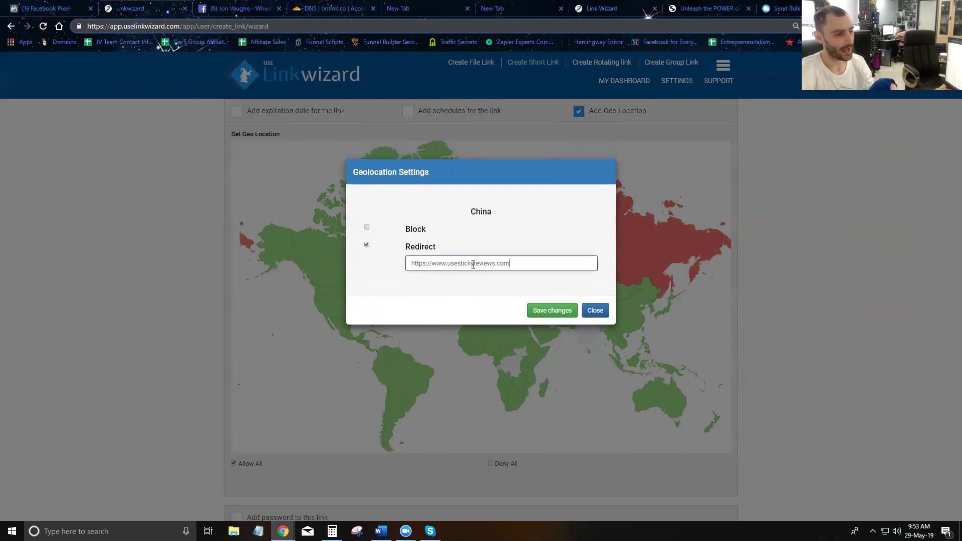
pyautogui.click(551, 310)
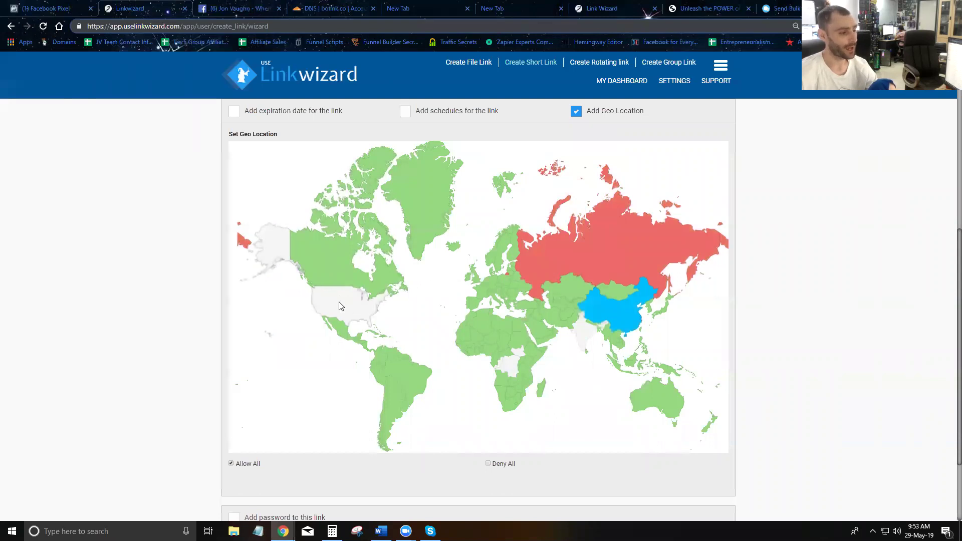
# - Look over Canada's and Botswana's settings unchanged, then set Deny All as the default
pyautogui.click(334, 250)
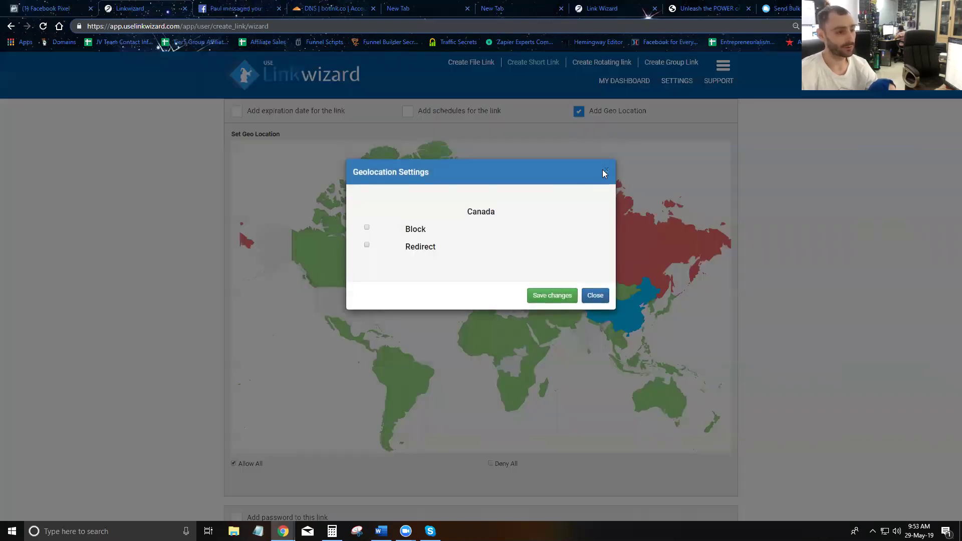
pyautogui.click(607, 173)
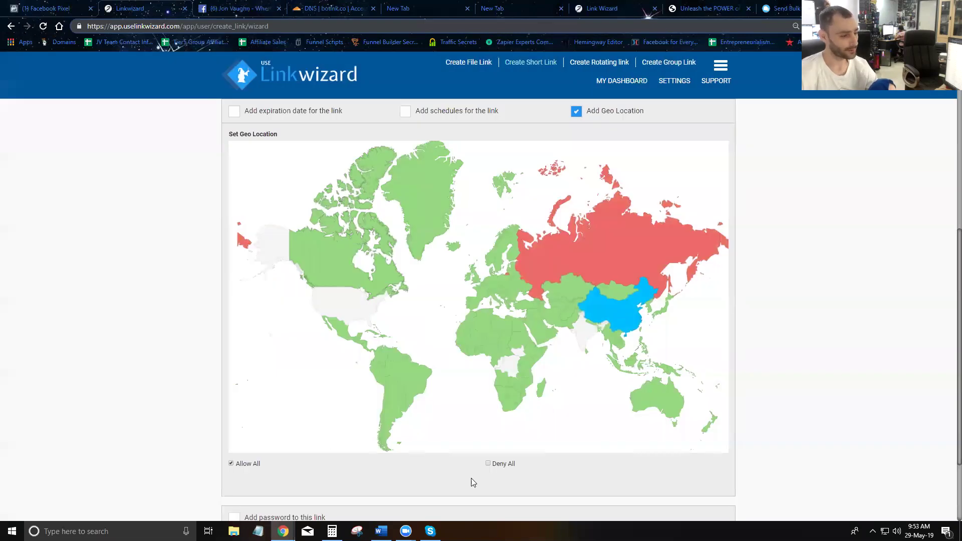
pyautogui.click(507, 396)
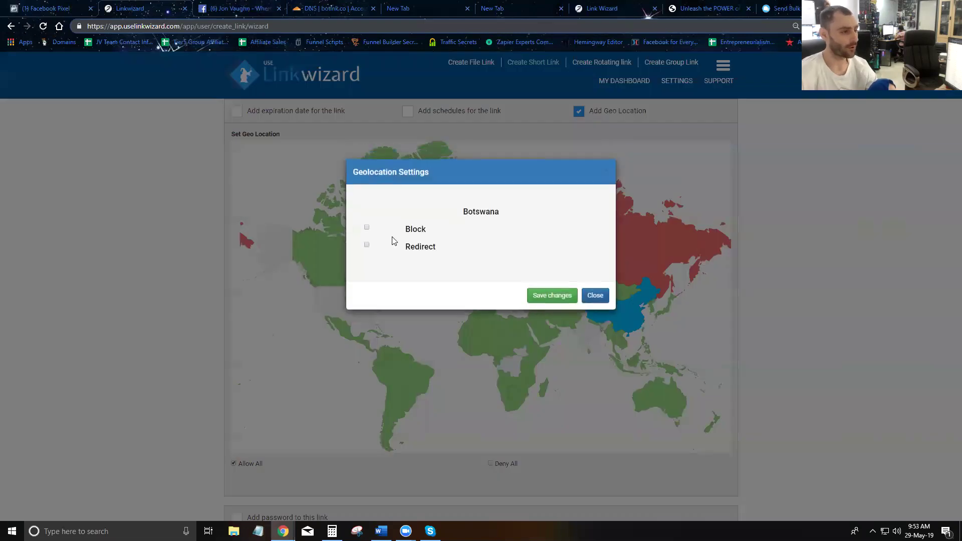
pyautogui.click(595, 295)
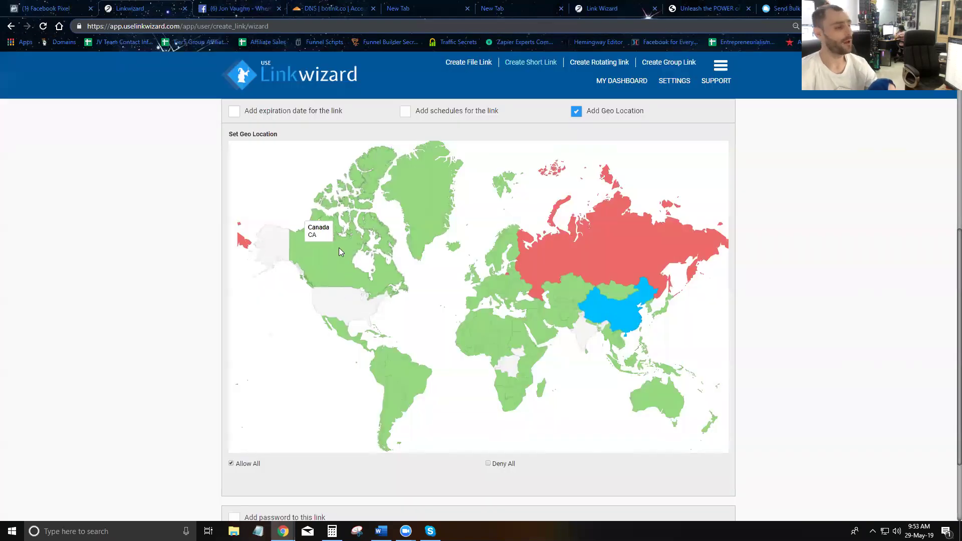
pyautogui.click(488, 463)
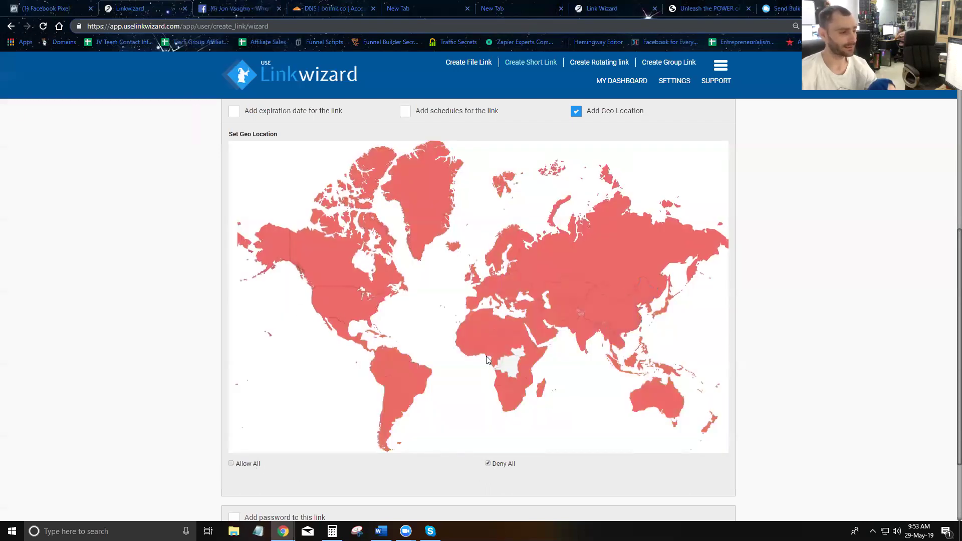
# - Allow visitors from the United States and the United Kingdom
pyautogui.click(338, 304)
pyautogui.click(358, 218)
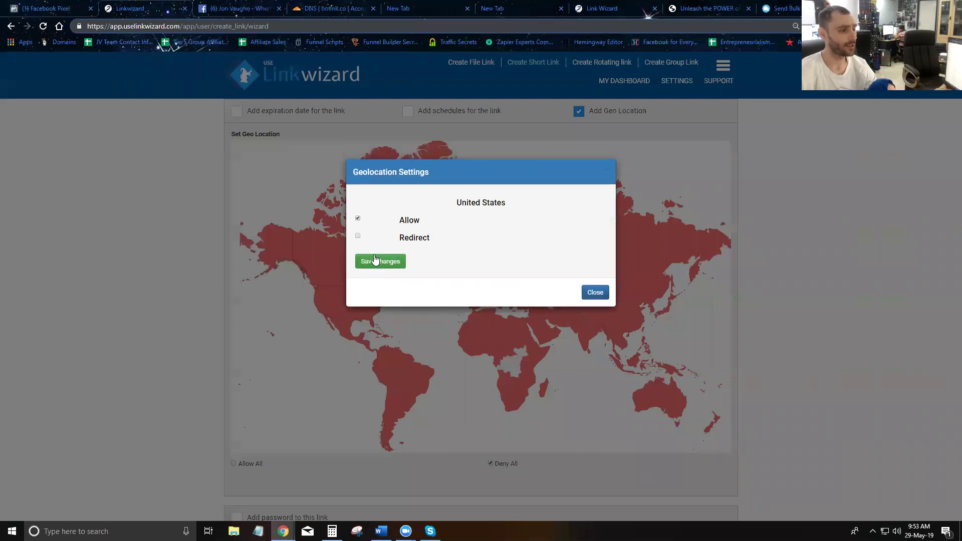
pyautogui.click(378, 261)
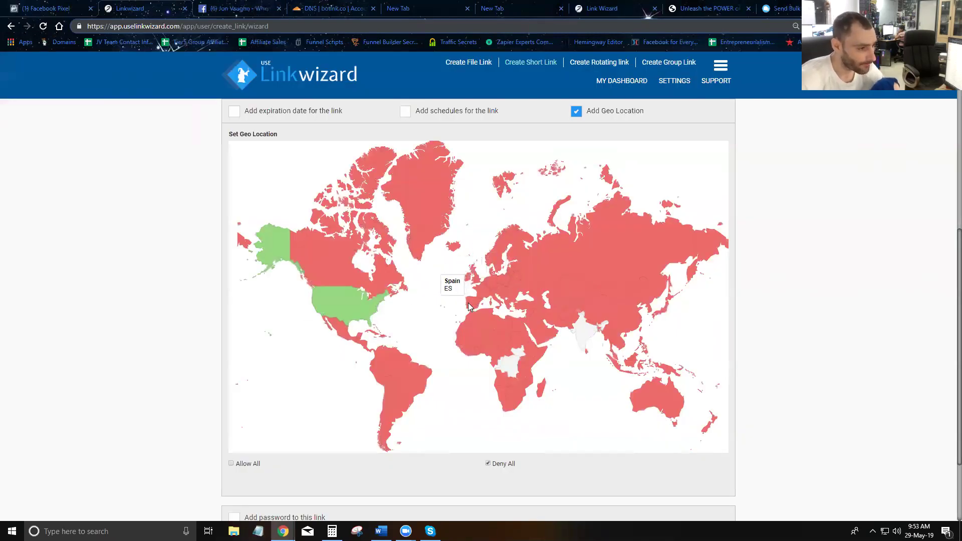
pyautogui.click(477, 279)
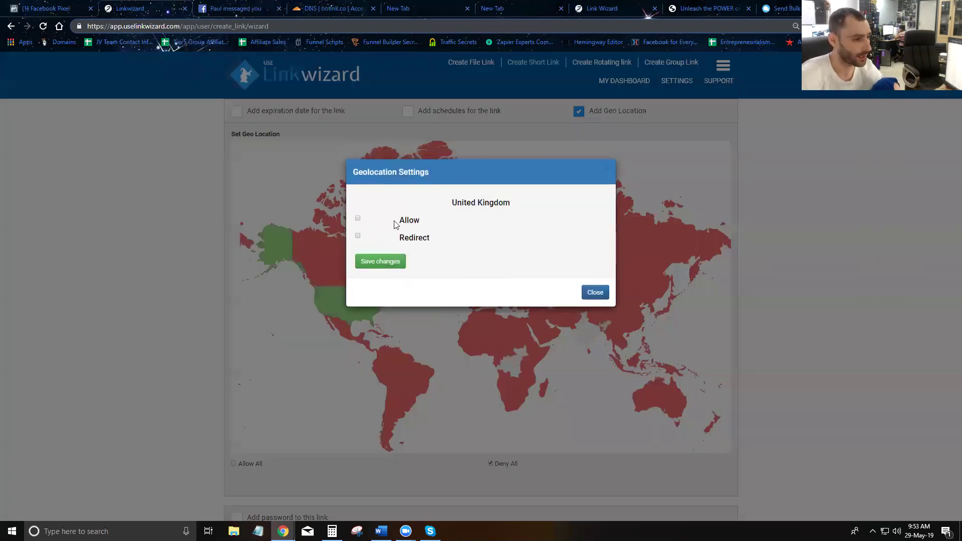
pyautogui.click(357, 220)
pyautogui.click(378, 263)
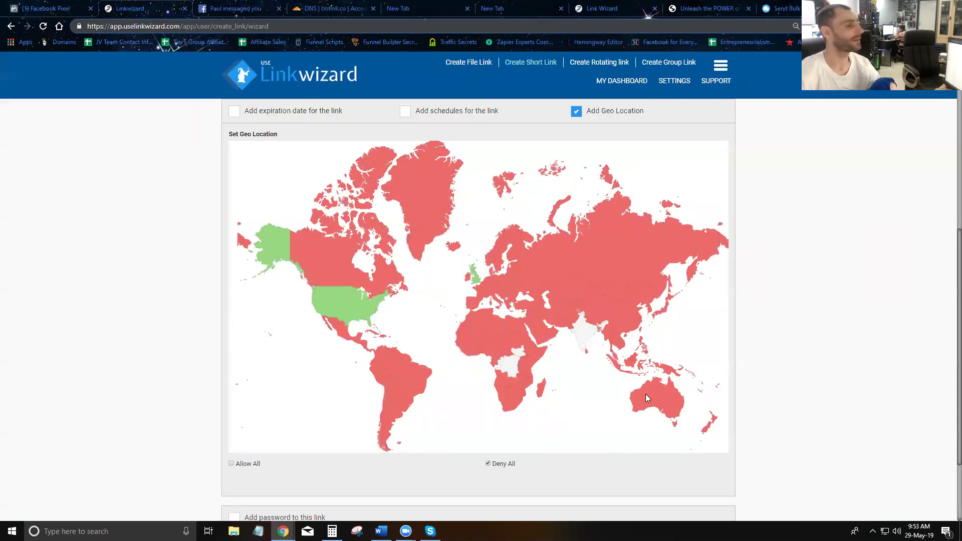
# - Review the expiration, weekday schedule and geo location options, ending on the geo map
pyautogui.scroll(-2, 351, 341)
pyautogui.scroll(2, 554, 352)
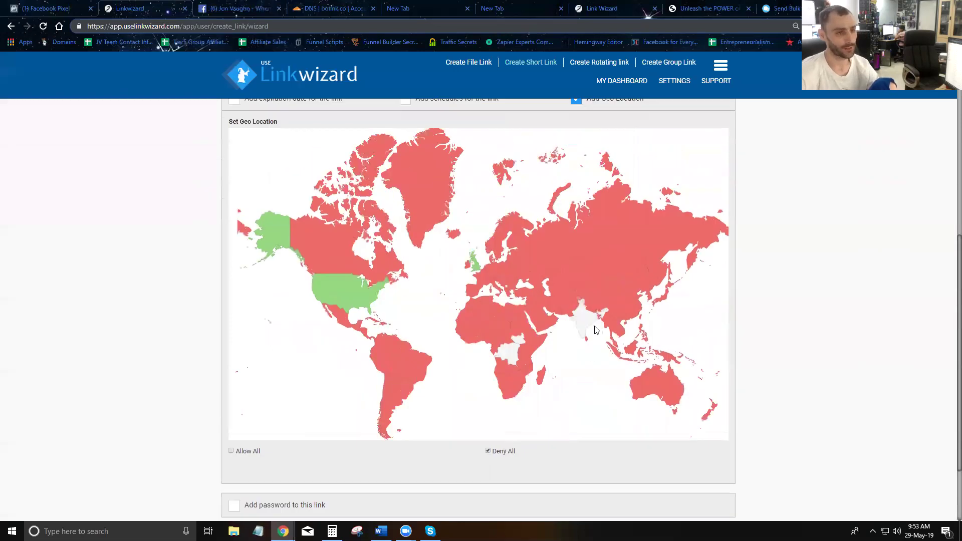
pyautogui.scroll(3, 568, 214)
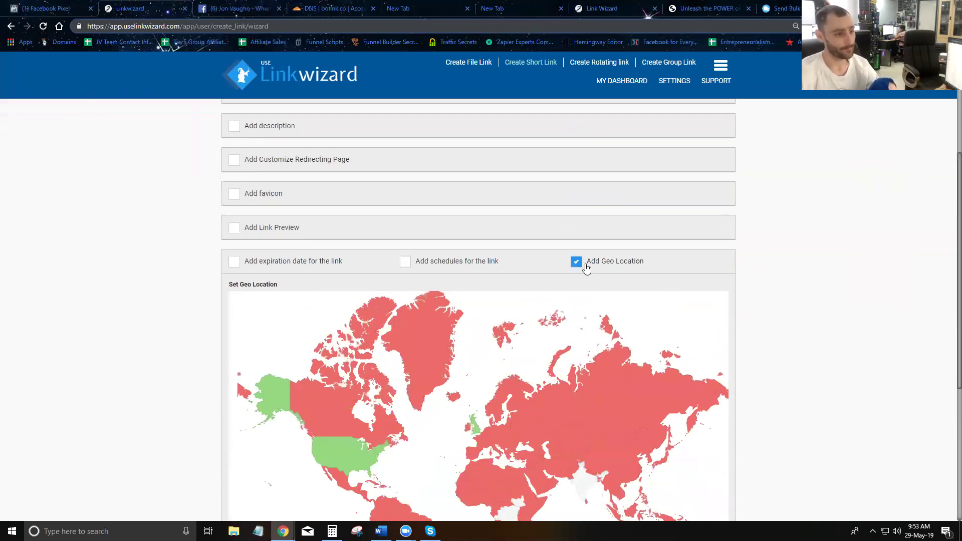
pyautogui.click(404, 261)
pyautogui.click(234, 261)
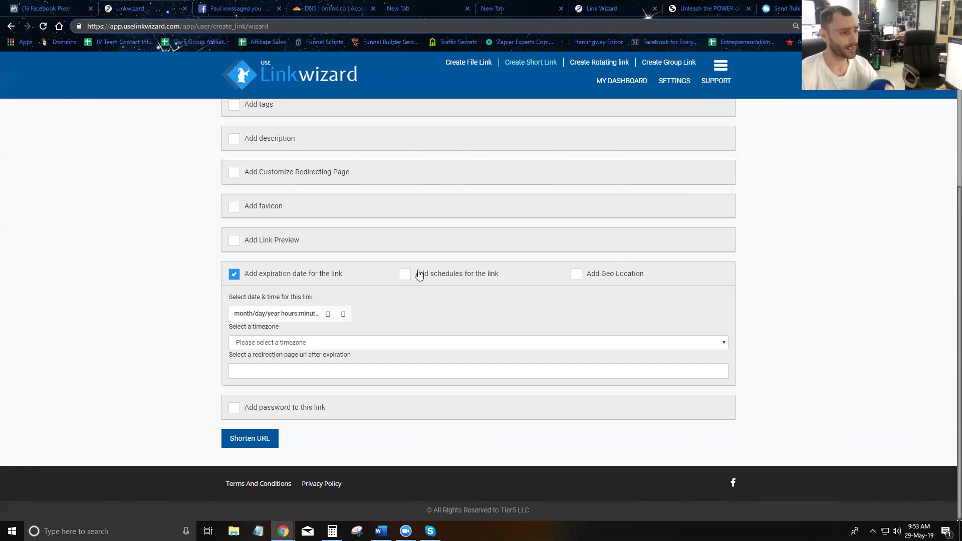
pyautogui.click(419, 275)
pyautogui.click(576, 261)
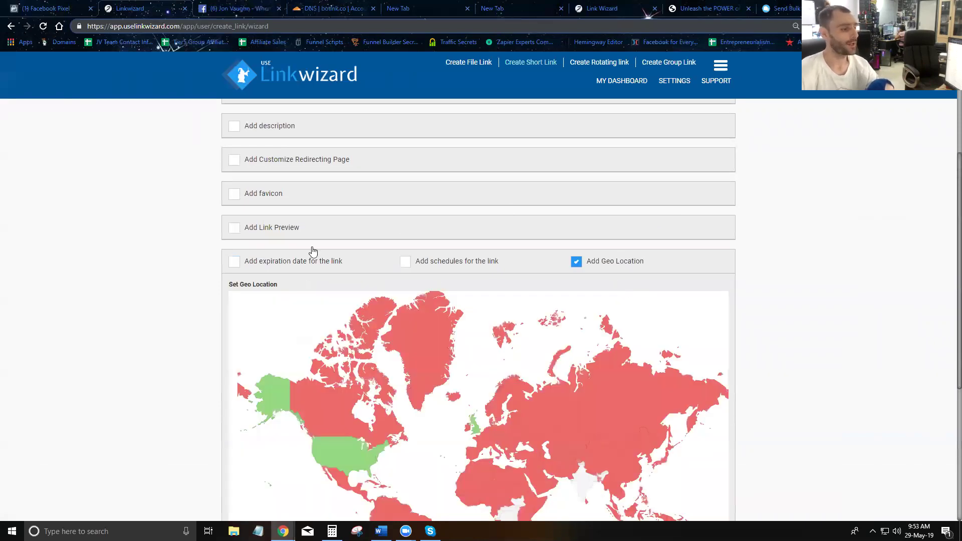
pyautogui.scroll(-1, 321, 250)
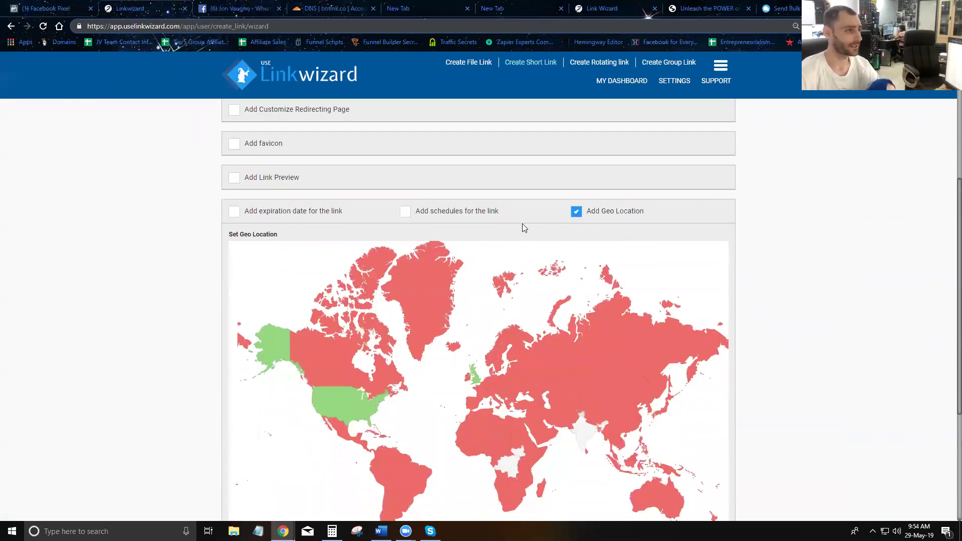
pyautogui.scroll(-4, 526, 225)
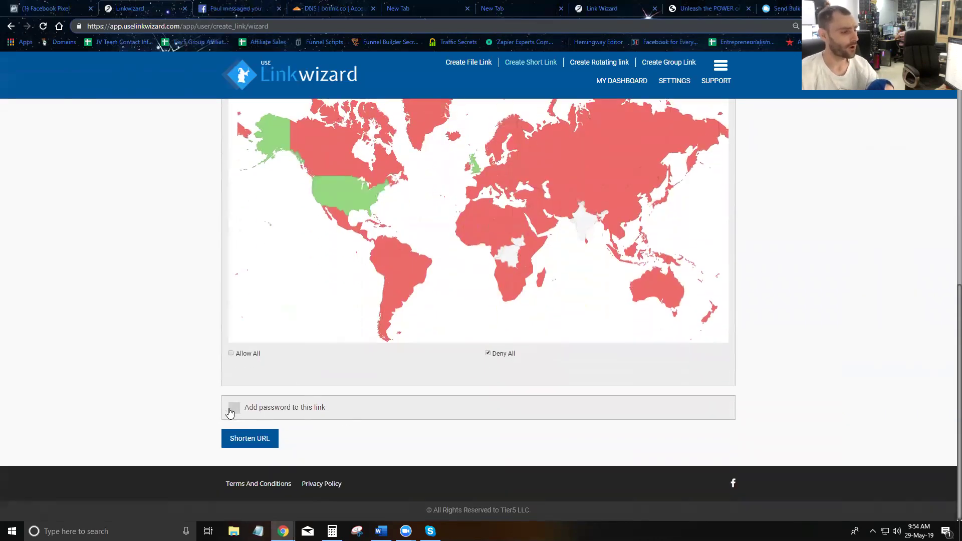
# - Tick 'Add password to this link' and review the form
pyautogui.click(232, 409)
pyautogui.scroll(4, 400, 336)
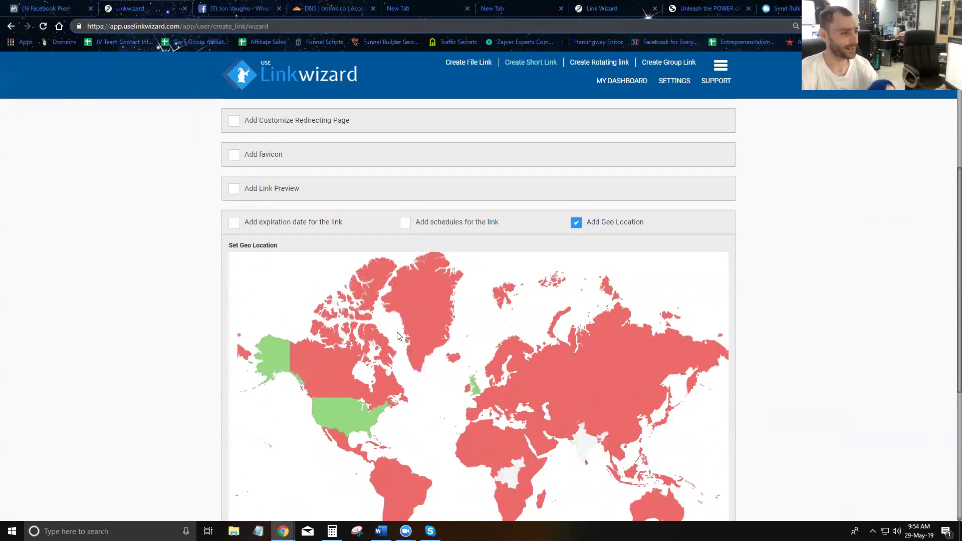
pyautogui.scroll(5, 396, 301)
pyautogui.scroll(-4, 293, 297)
pyautogui.scroll(5, 249, 213)
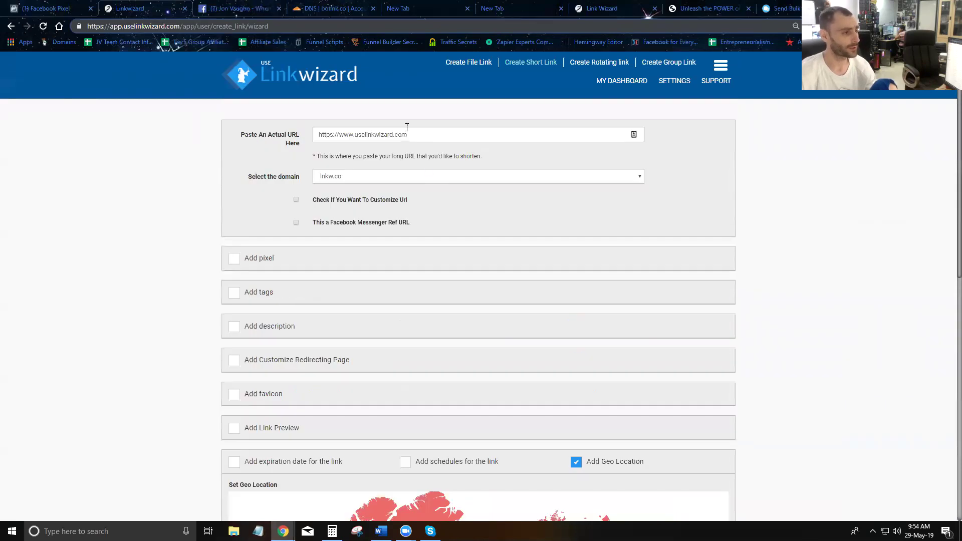
pyautogui.scroll(-10, 382, 172)
pyautogui.click(298, 403)
pyautogui.write('123456')
pyautogui.click(253, 440)
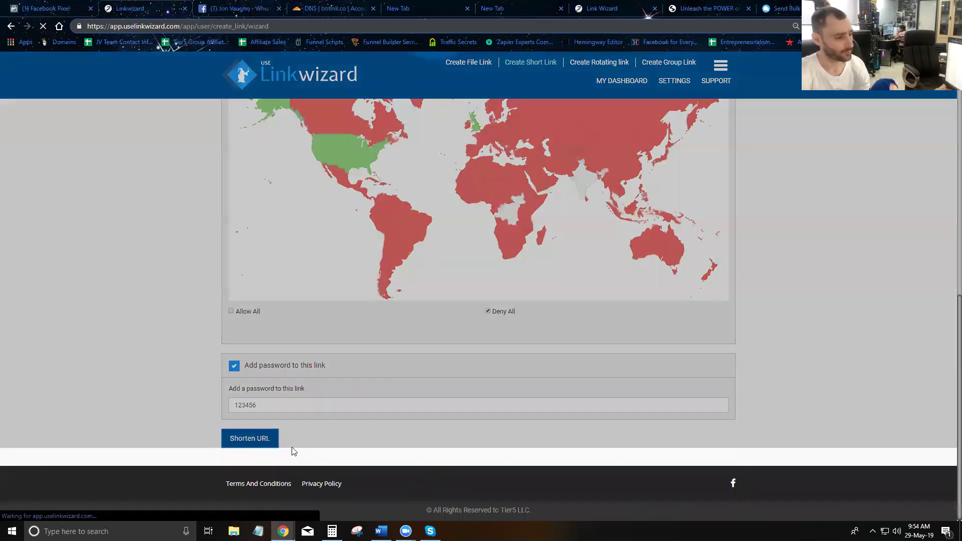
pyautogui.scroll(3, 357, 300)
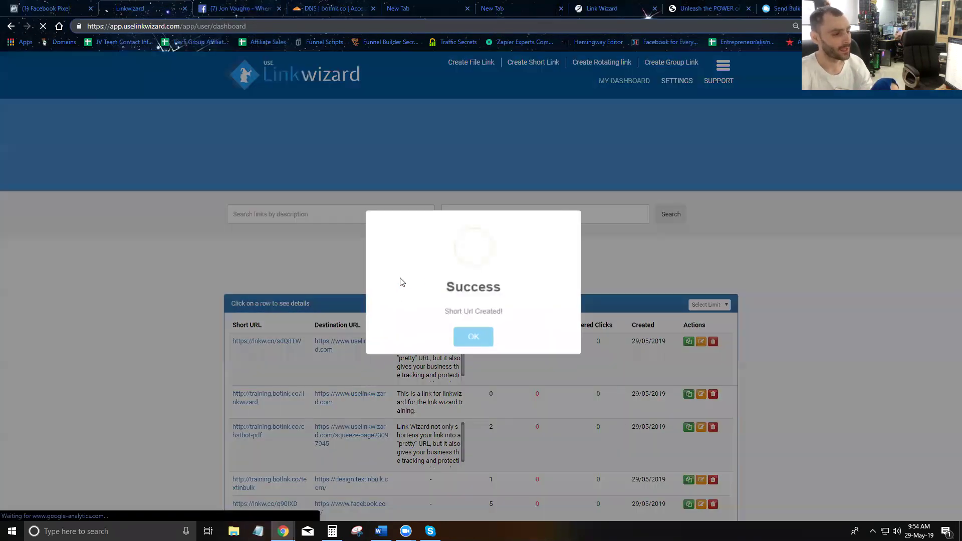
pyautogui.click(486, 341)
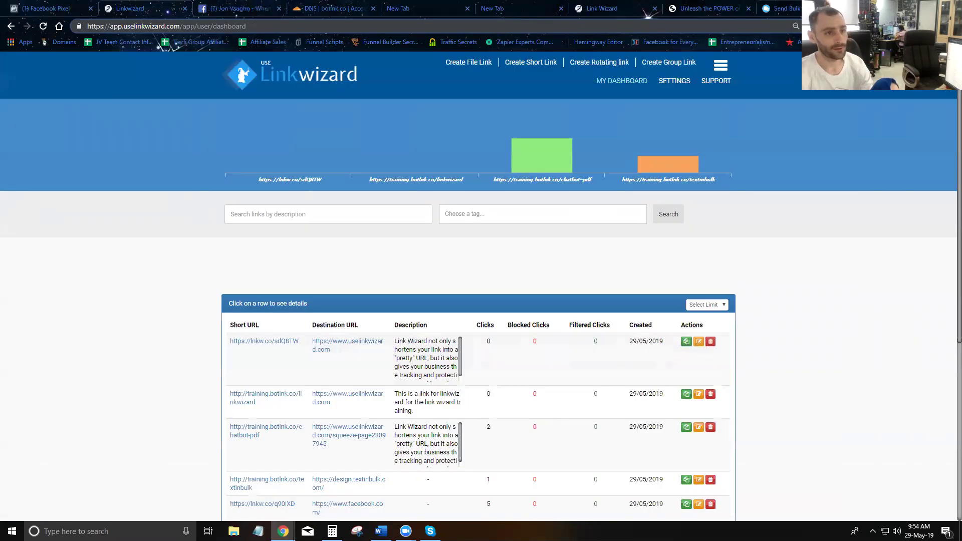
# - Open the copied short link lnkw.co/sdQ8TW in a new browser tab
pyautogui.hotkey('ctrl', 't')
pyautogui.write('https://lnkw.co/sdQ8TW')
pyautogui.press('Return')
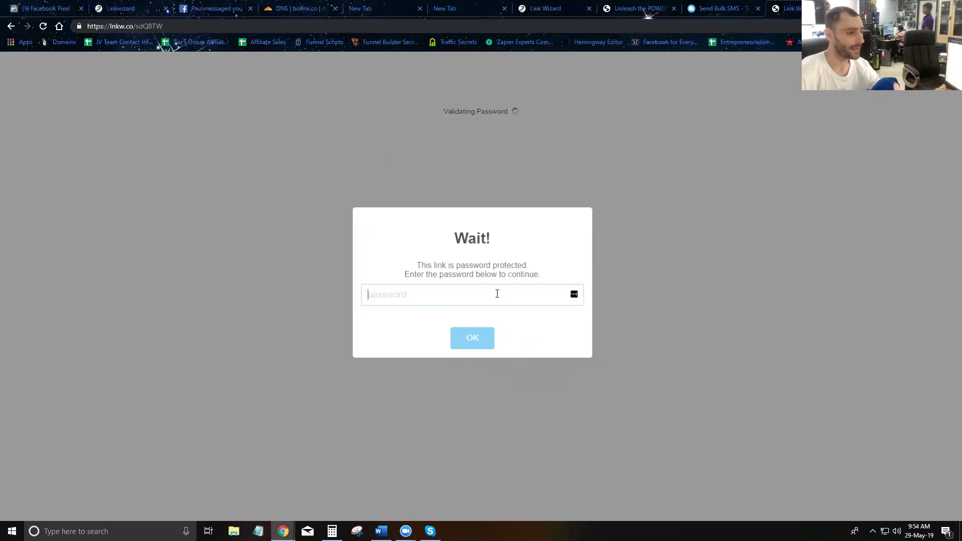
# - Pass the password prompt after one incorrect try and highlight the country block message
pyautogui.write('a')
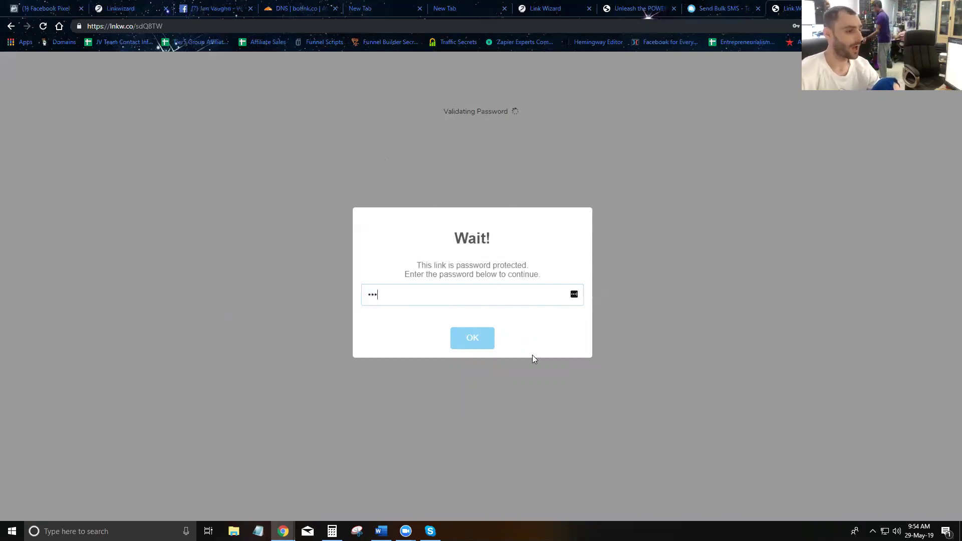
pyautogui.click(474, 340)
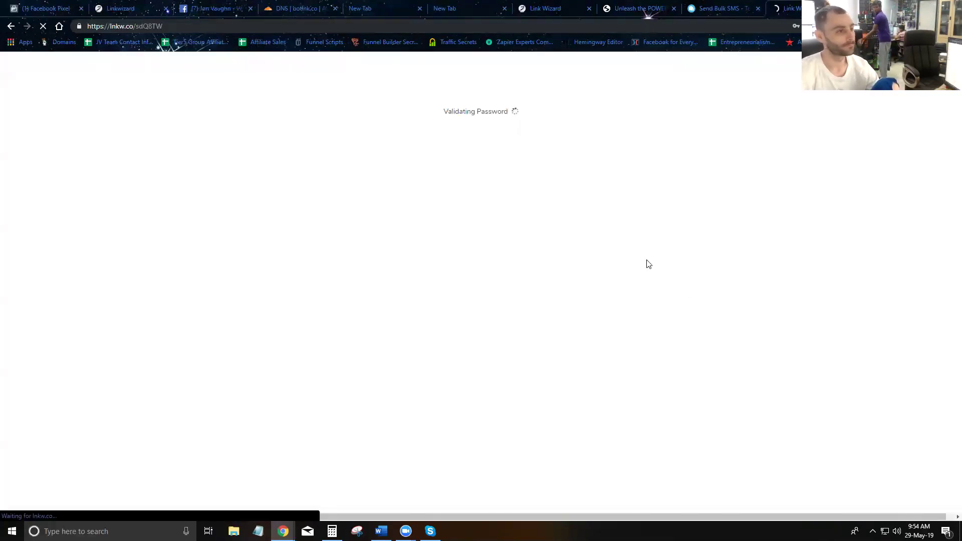
pyautogui.write('******')
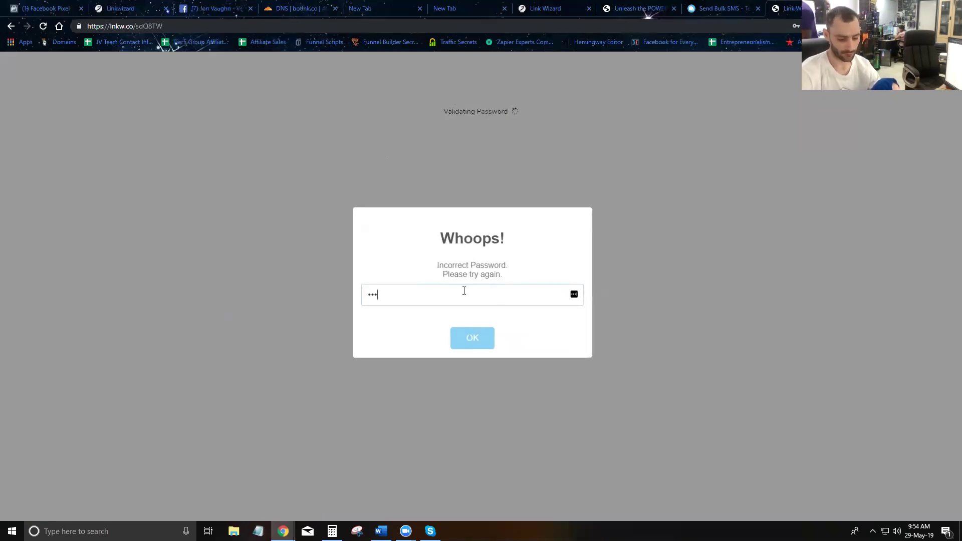
pyautogui.click(473, 338)
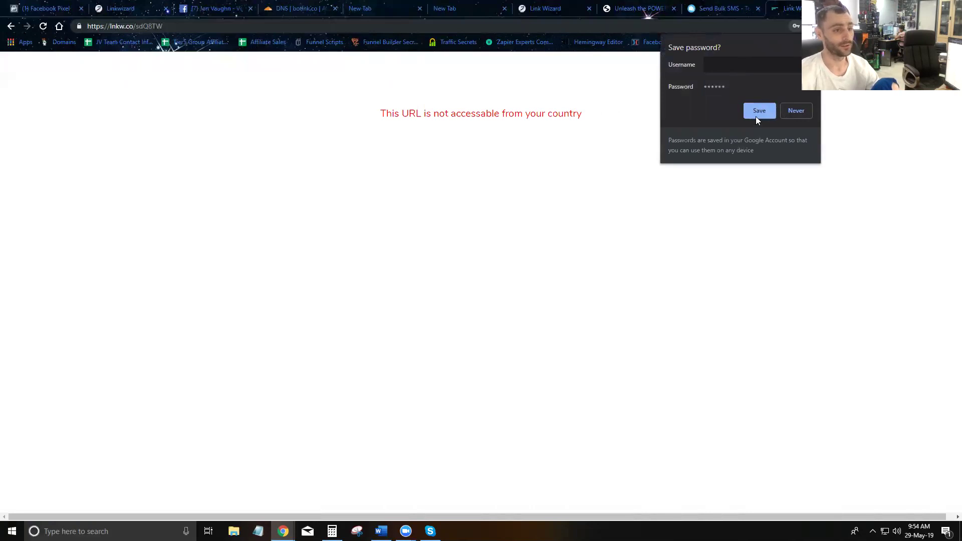
pyautogui.click(792, 110)
pyautogui.moveTo(598, 117); pyautogui.dragTo(366, 123)
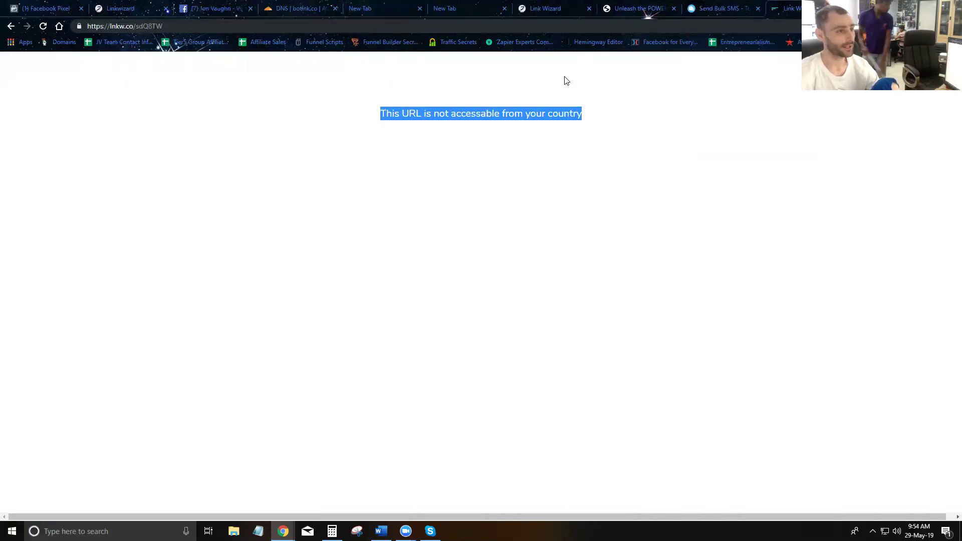
# - Open the edit page for lnkw.co/sdQ8TW from the Link Wizard dashboard
pyautogui.click(539, 10)
pyautogui.click(125, 10)
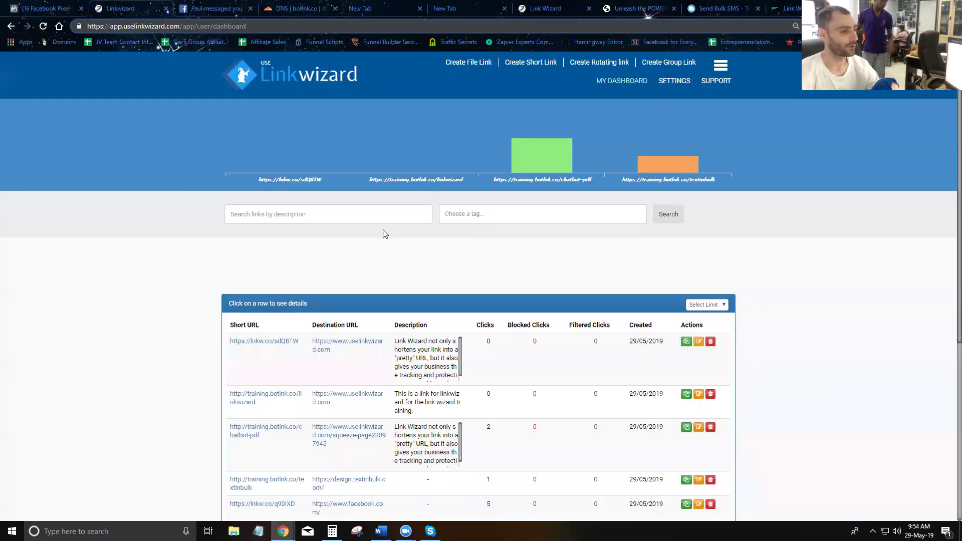
pyautogui.click(697, 345)
pyautogui.scroll(-3, 362, 174)
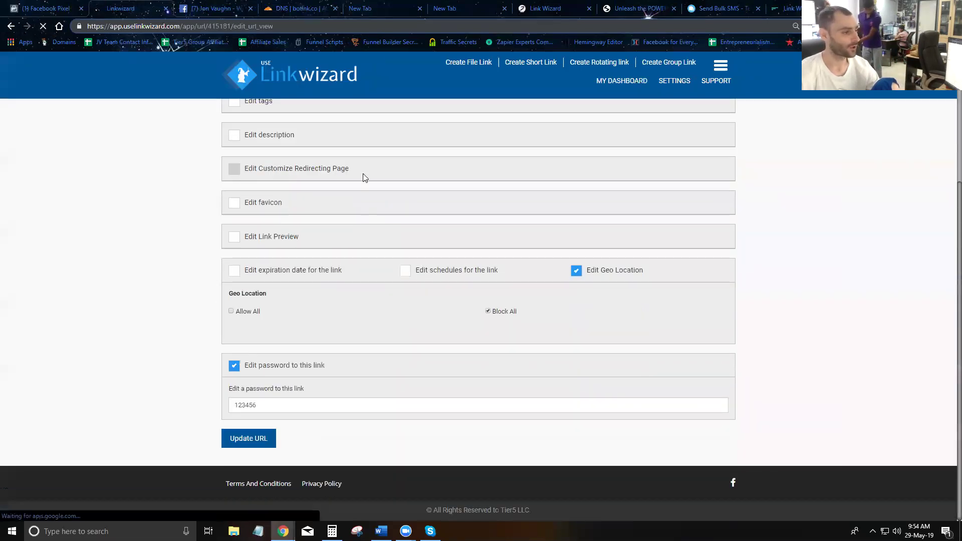
# - Drop the geo-location restriction, keep the password, and save via Update URL
pyautogui.click(234, 271)
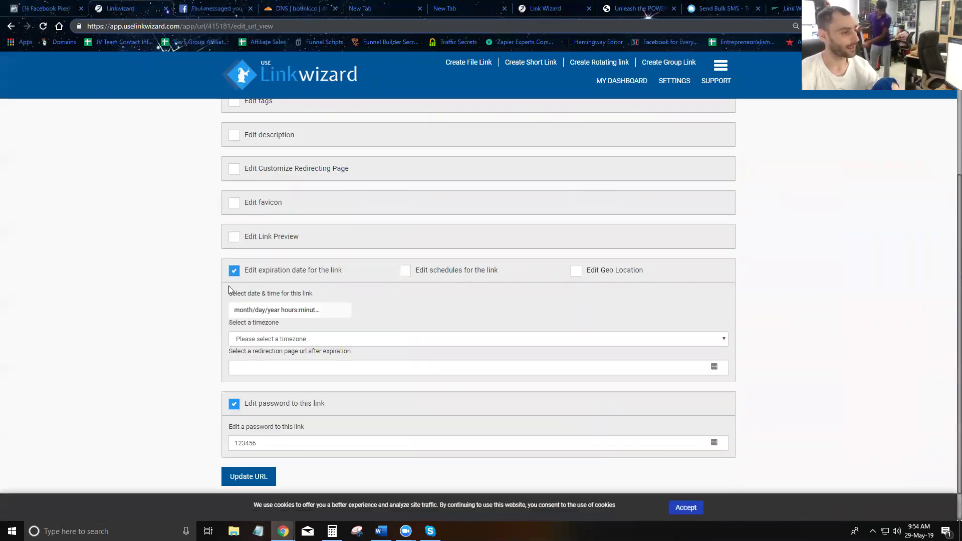
pyautogui.click(232, 272)
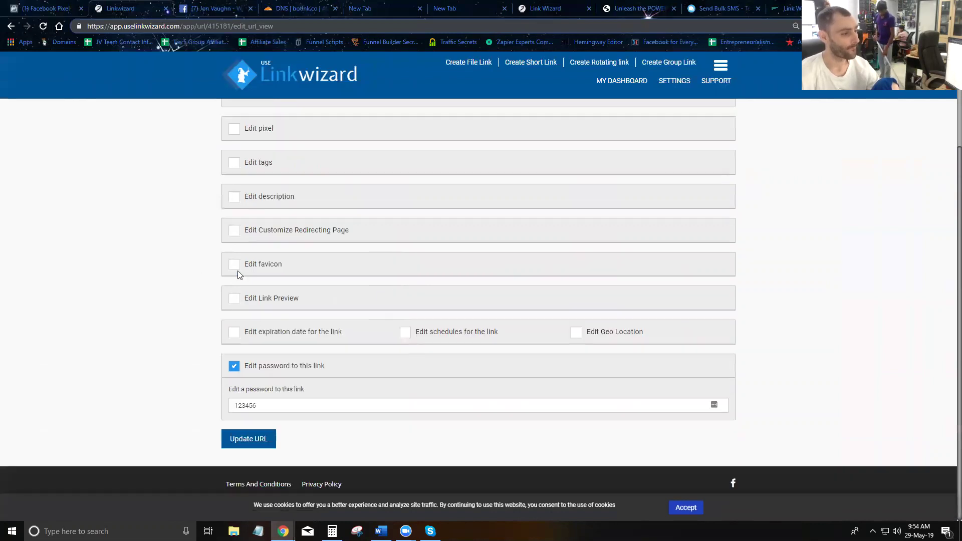
pyautogui.click(255, 443)
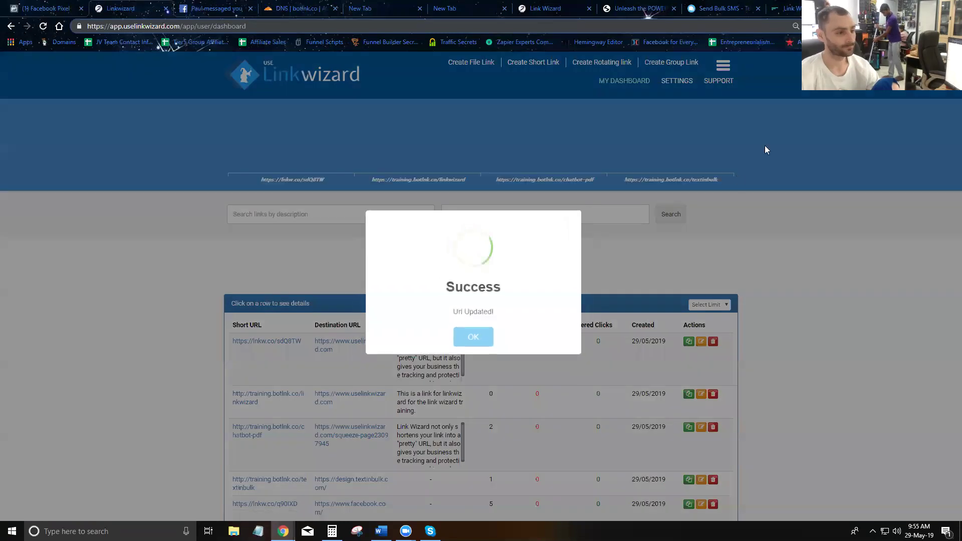
pyautogui.click(478, 340)
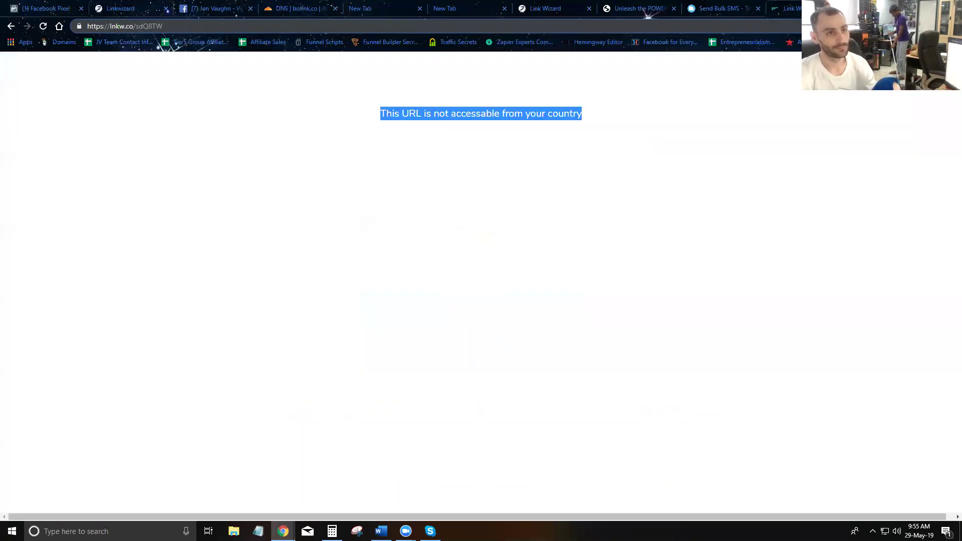
# - Close the blocked tab and reload lnkw.co/sdQ8TW in a fresh tab
pyautogui.hotkey('ctrl', 'w')
pyautogui.hotkey('ctrl', 't')
pyautogui.write('https://lnkw.co/sdQ8TW')
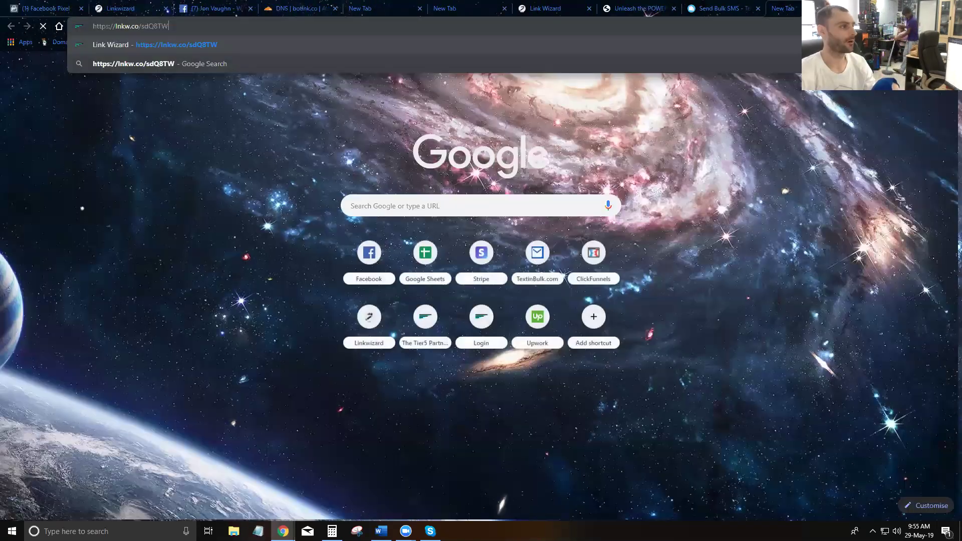
pyautogui.press('Return')
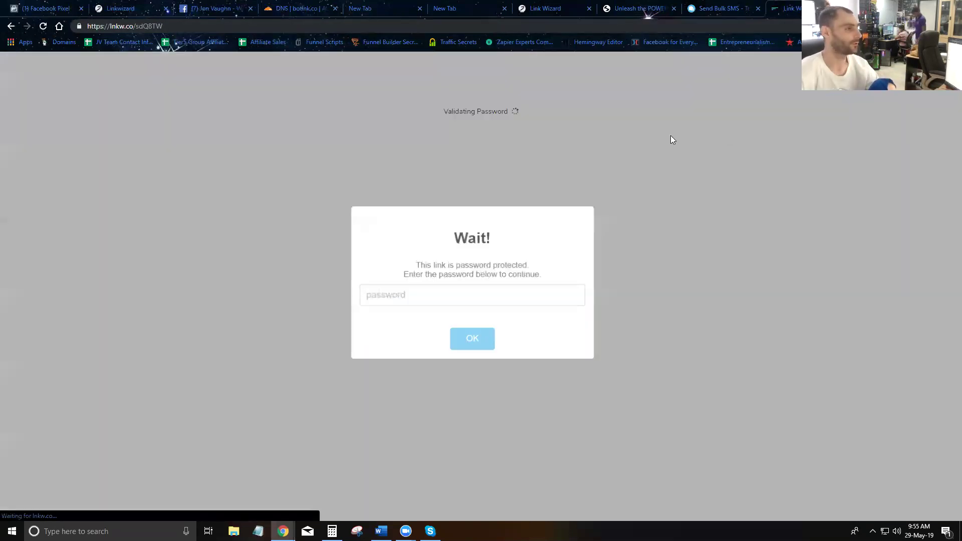
# - Enter the password to reach the uselinkwizard.com page, then return to the dashboard
pyautogui.click(457, 300)
pyautogui.write('•••••')
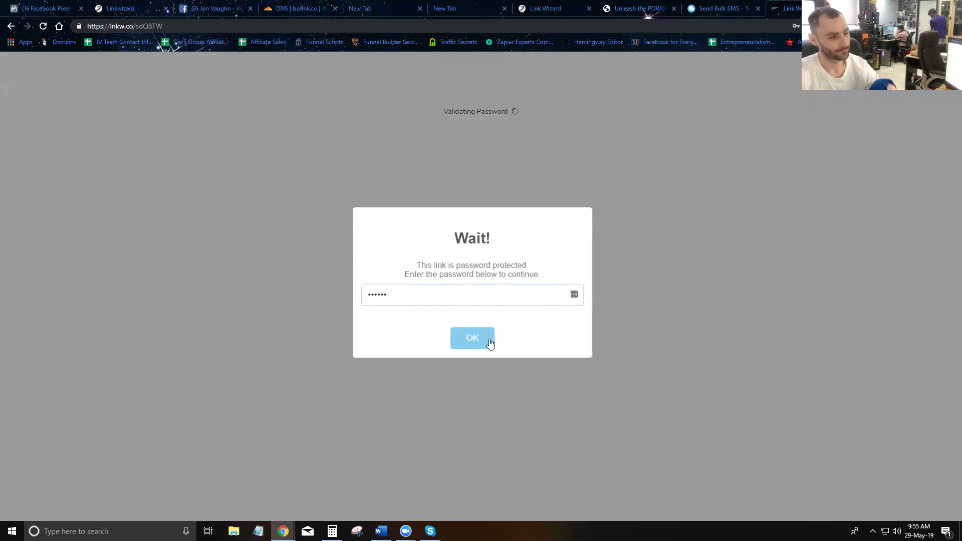
pyautogui.click(485, 341)
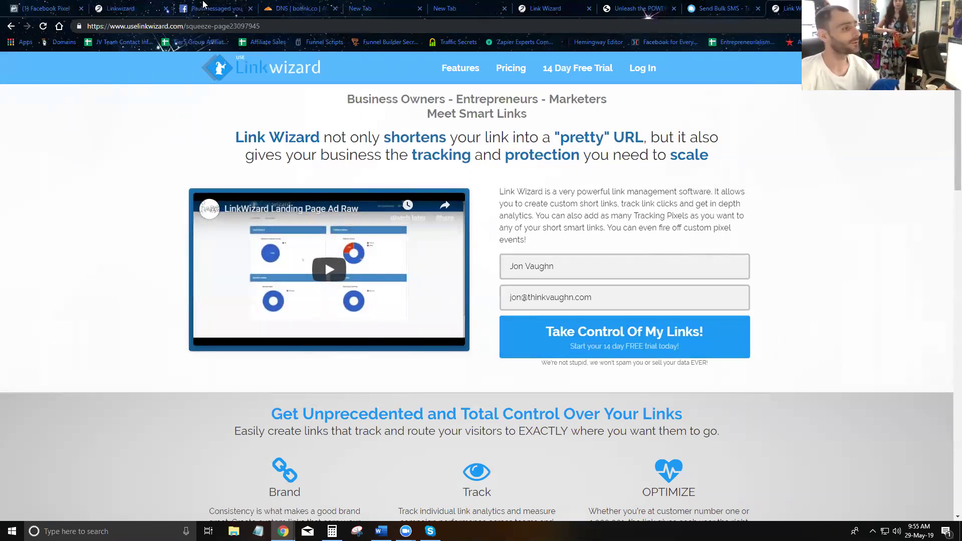
pyautogui.click(120, 8)
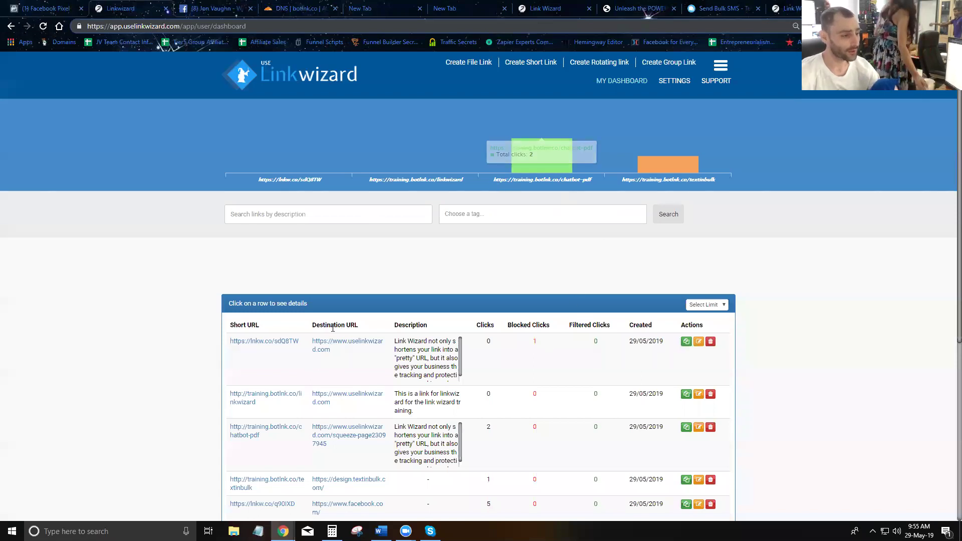
pyautogui.scroll(-1, 573, 286)
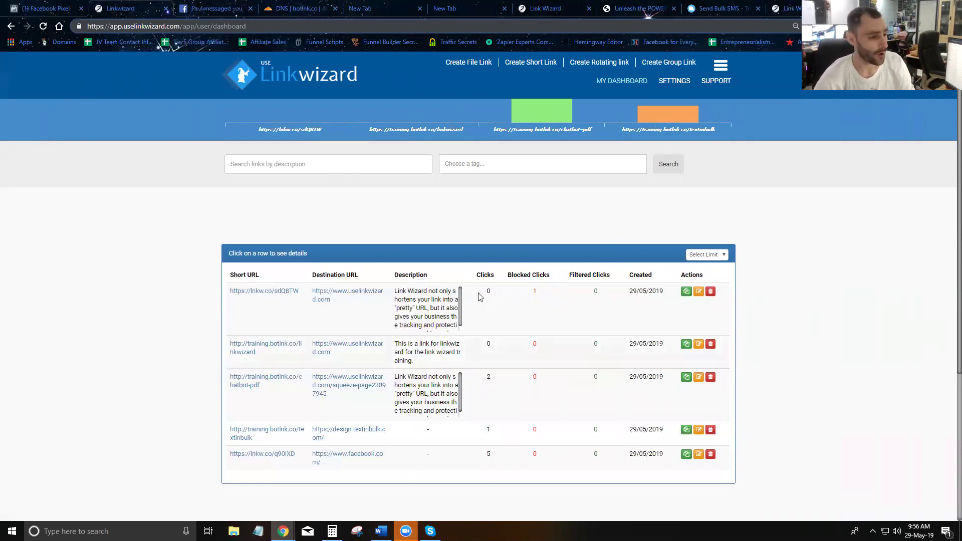
# - Open Create Short Link and scroll through the empty long-URL field and add-on options
pyautogui.click(527, 66)
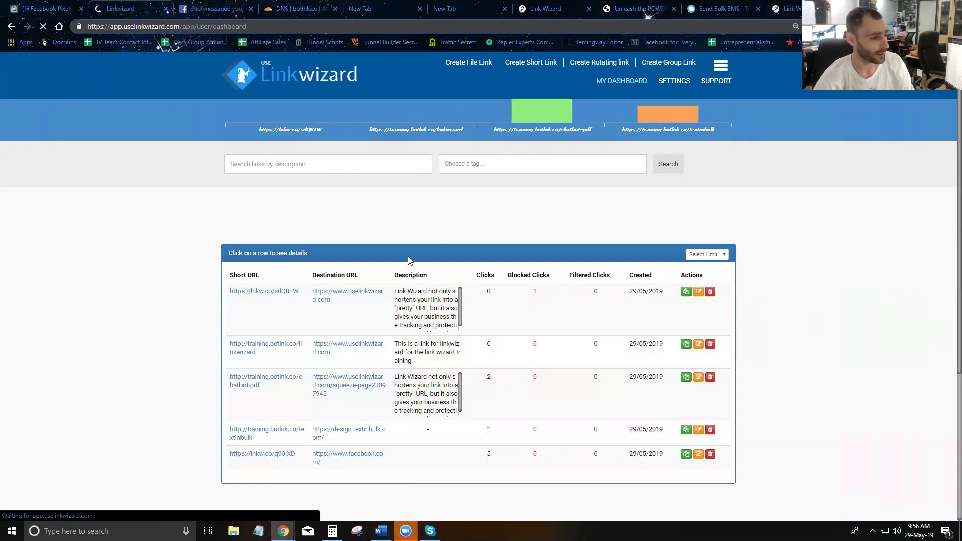
pyautogui.scroll(-3, 395, 258)
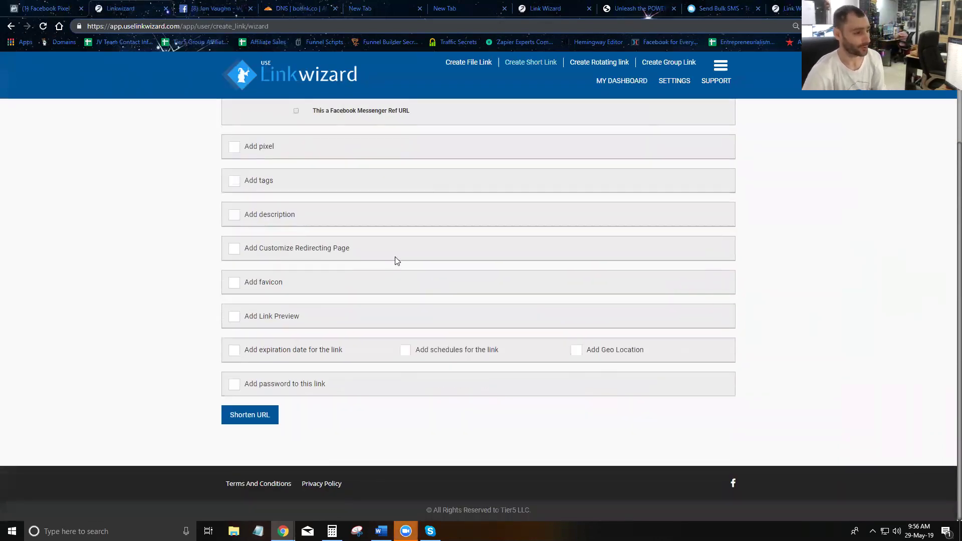
pyautogui.scroll(2, 395, 260)
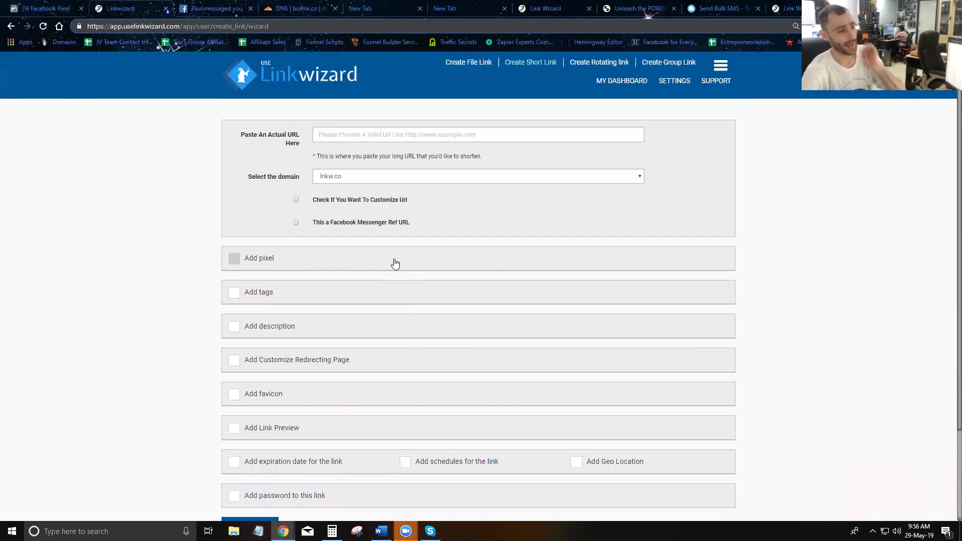
pyautogui.scroll(-1, 392, 229)
pyautogui.scroll(-1, 394, 232)
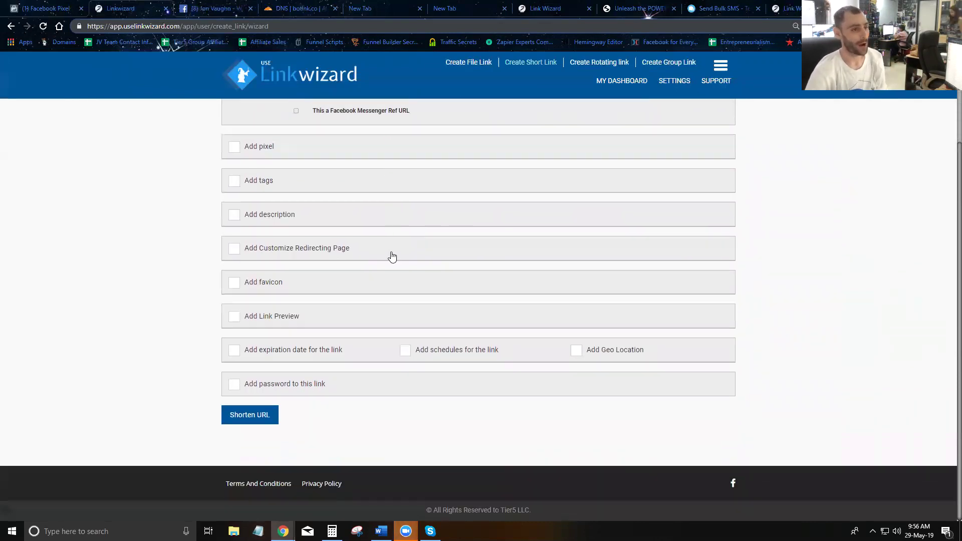
pyautogui.scroll(3, 391, 257)
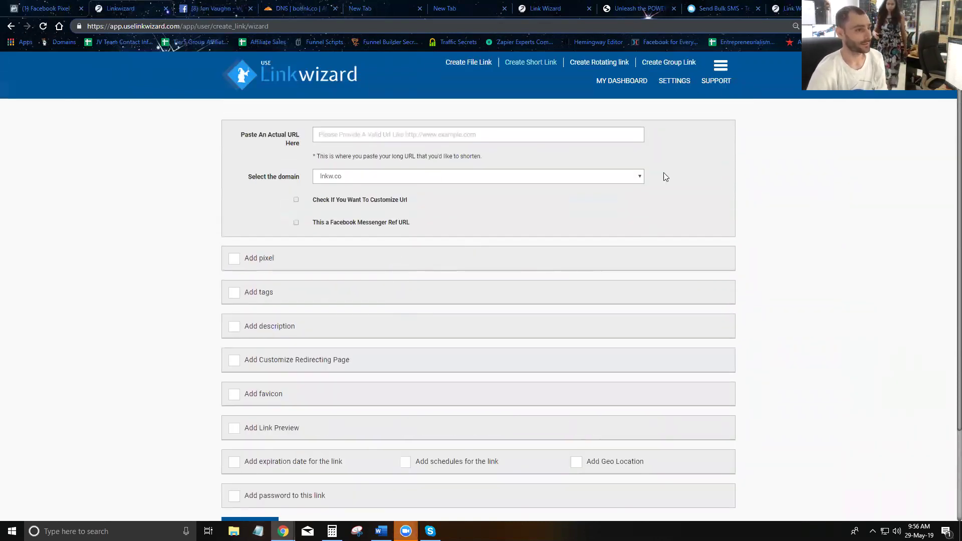